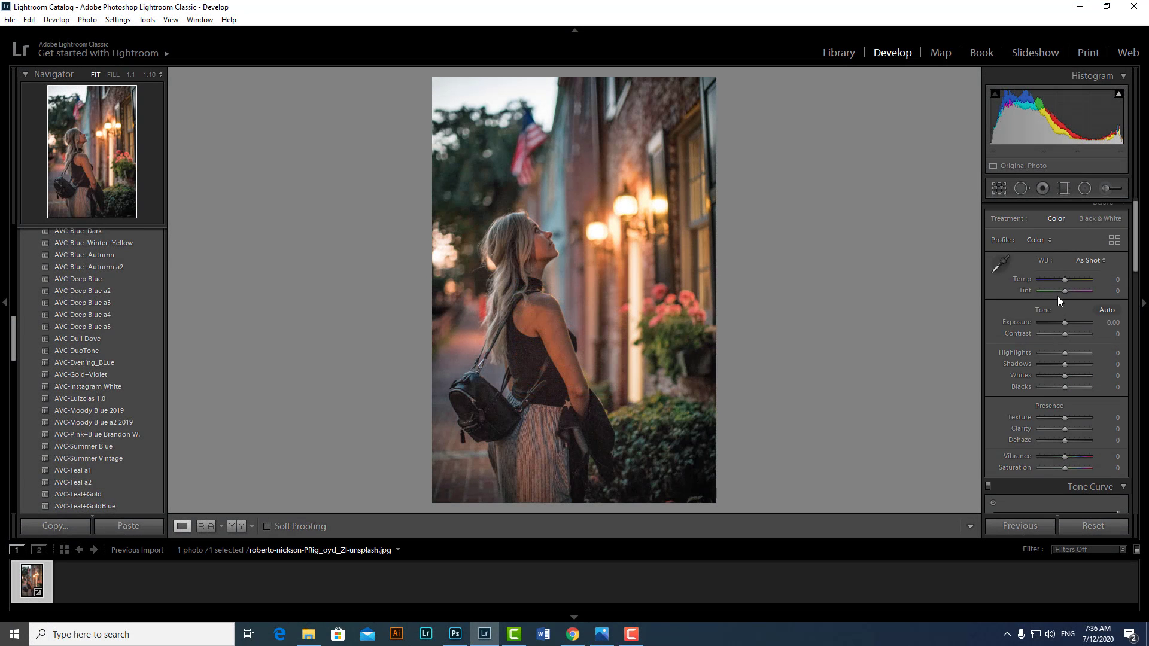
Step: In the Basic panel, set Temp -26, Exposure +0.24, Contrast +14 and Highlights -50
{"action": "left_click_drag", "start_coordinate": [1060, 277], "coordinate": [1055, 277]}
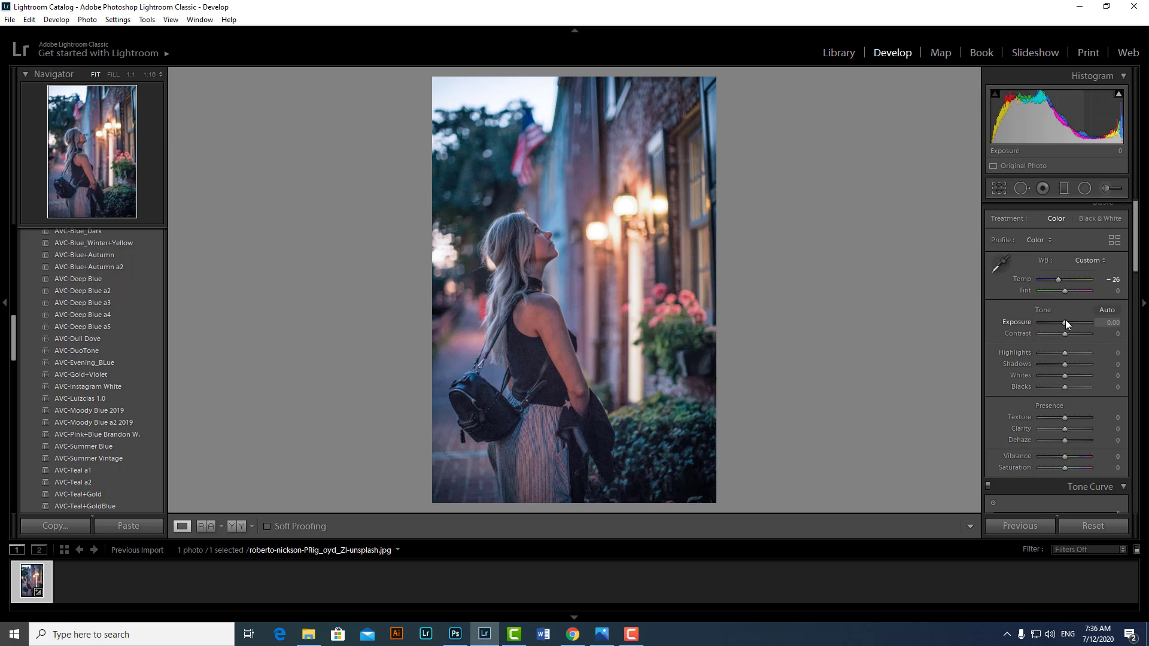
{"action": "left_click_drag", "start_coordinate": [1065, 322], "coordinate": [1051, 352]}
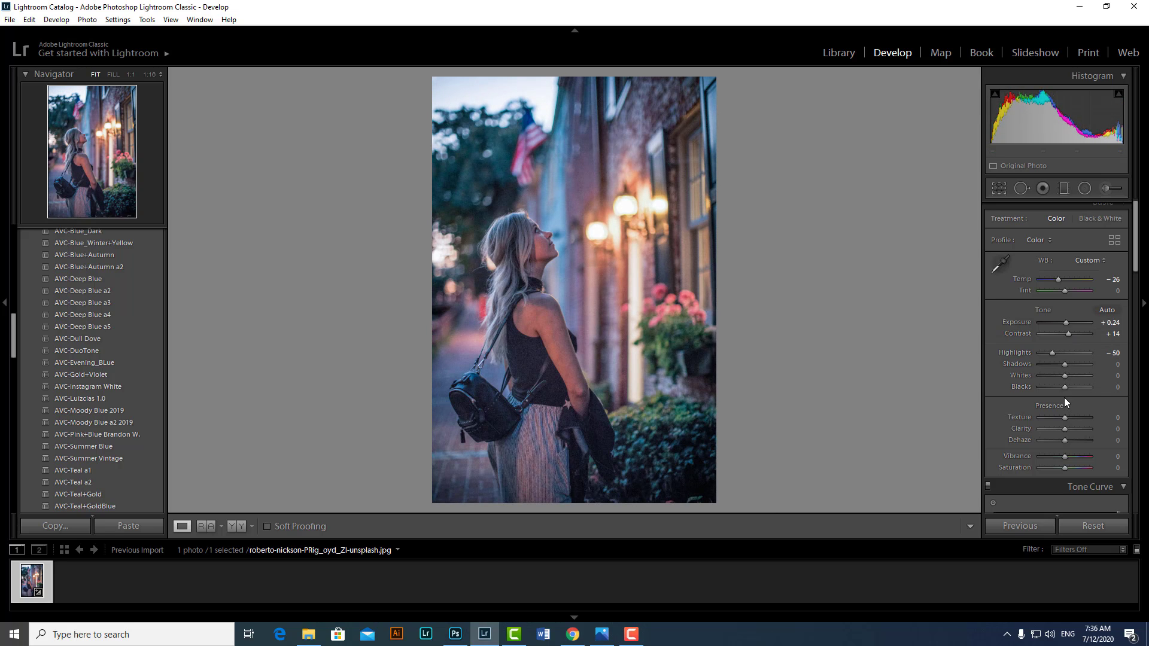
Step: Raise Vibrance and Saturation to +24
{"action": "scroll", "coordinate": [1049, 419], "scroll_direction": "down", "scroll_amount": 3}
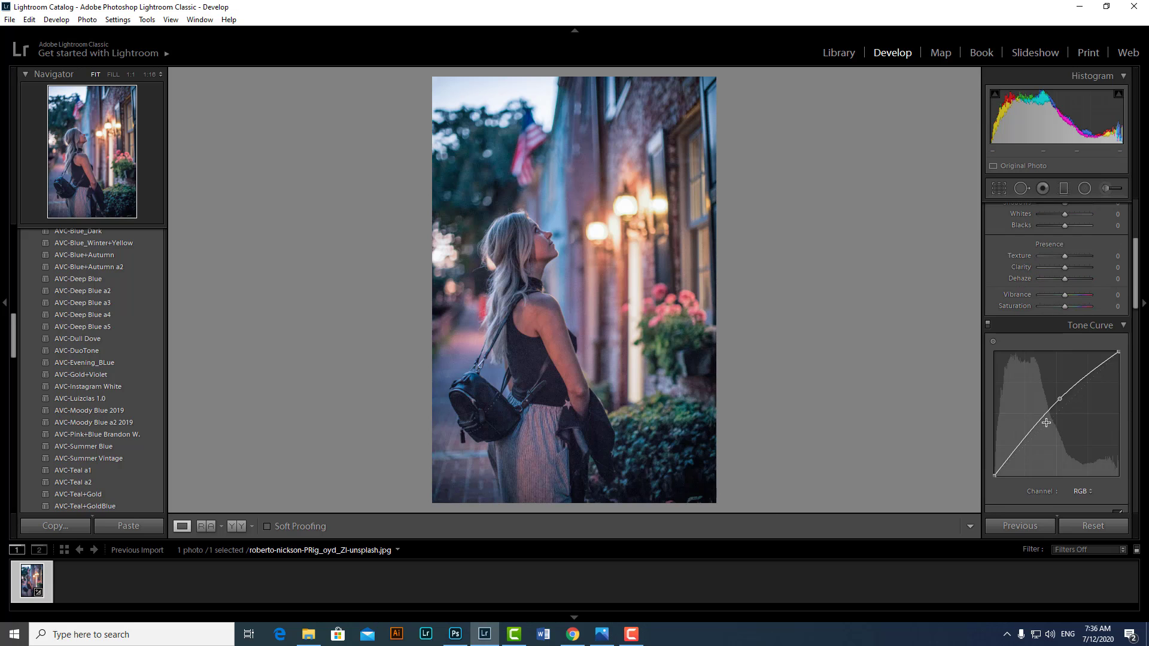
{"action": "left_click_drag", "start_coordinate": [1064, 373], "coordinate": [1070, 389]}
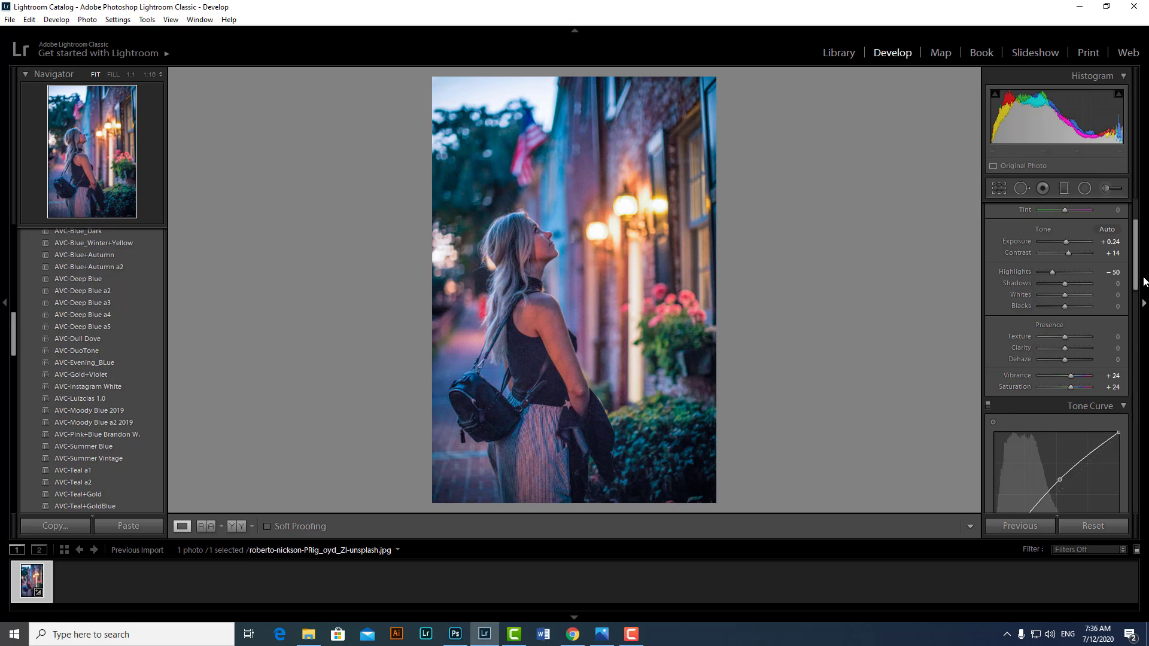
{"action": "left_click_drag", "start_coordinate": [1135, 279], "coordinate": [1127, 326]}
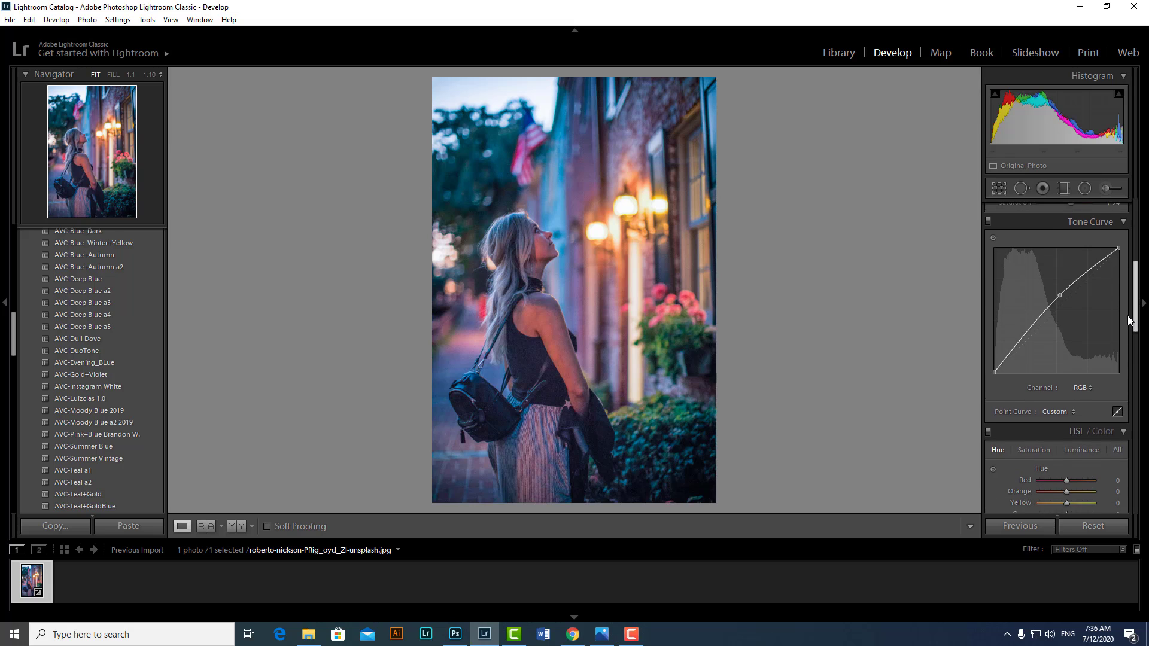
{"action": "left_click_drag", "start_coordinate": [1126, 321], "coordinate": [1127, 316]}
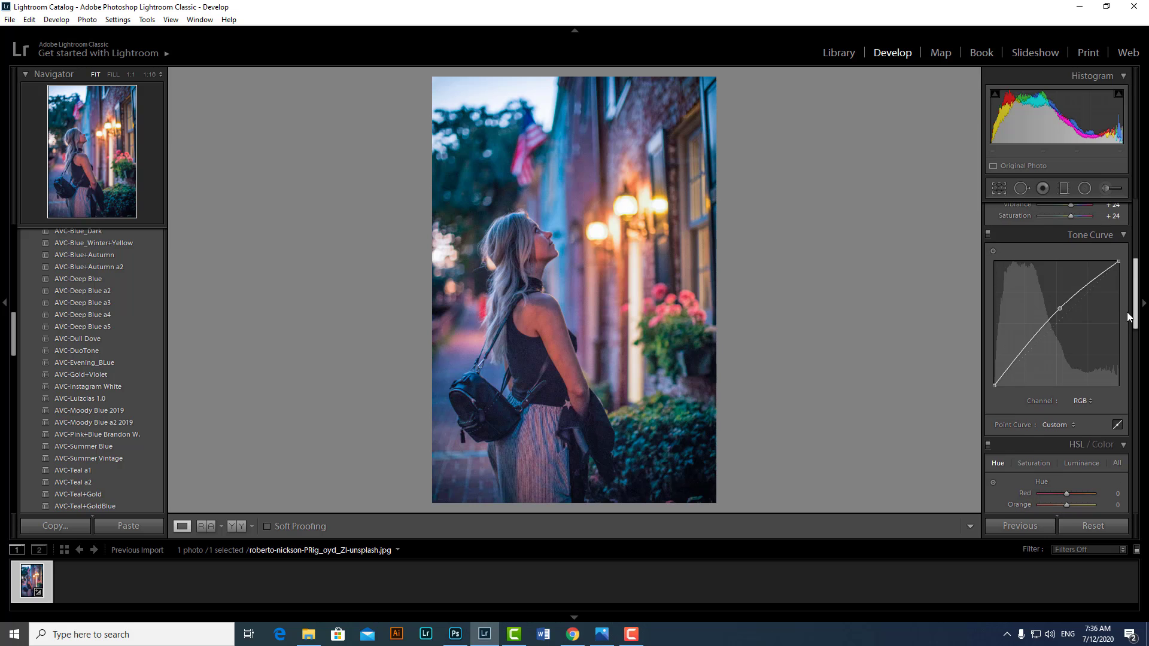
Step: Move the lower and upper RGB tone curve points into a gentle S-curve
{"action": "left_click_drag", "start_coordinate": [1020, 358], "coordinate": [1024, 357]}
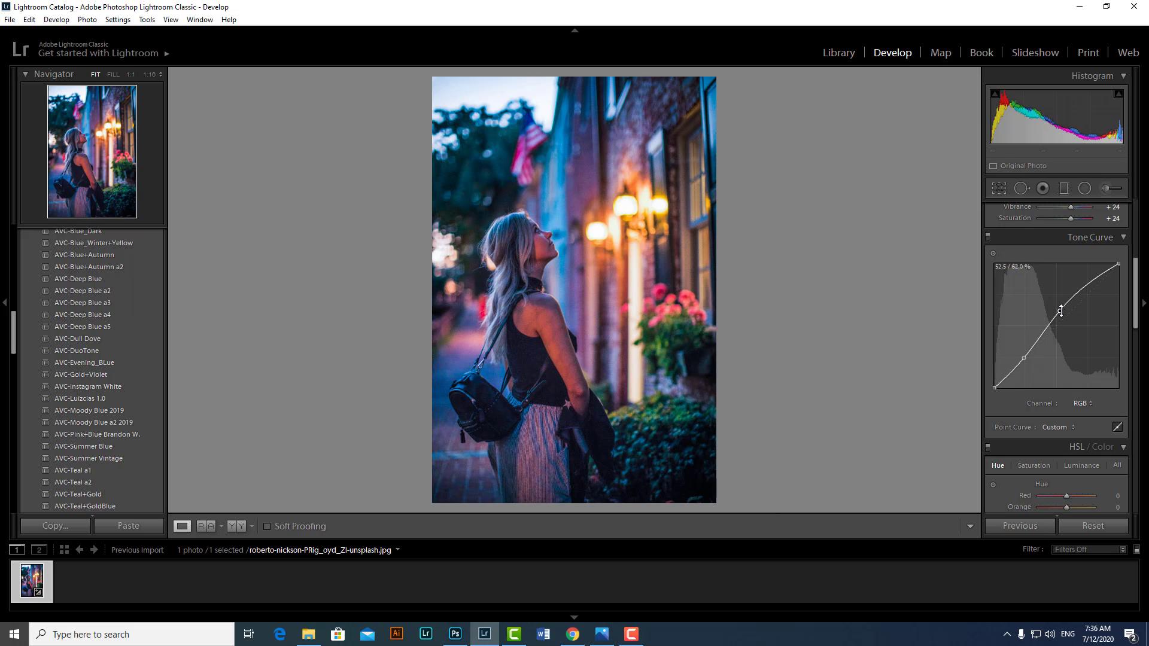
{"action": "left_click_drag", "start_coordinate": [1060, 310], "coordinate": [1060, 307]}
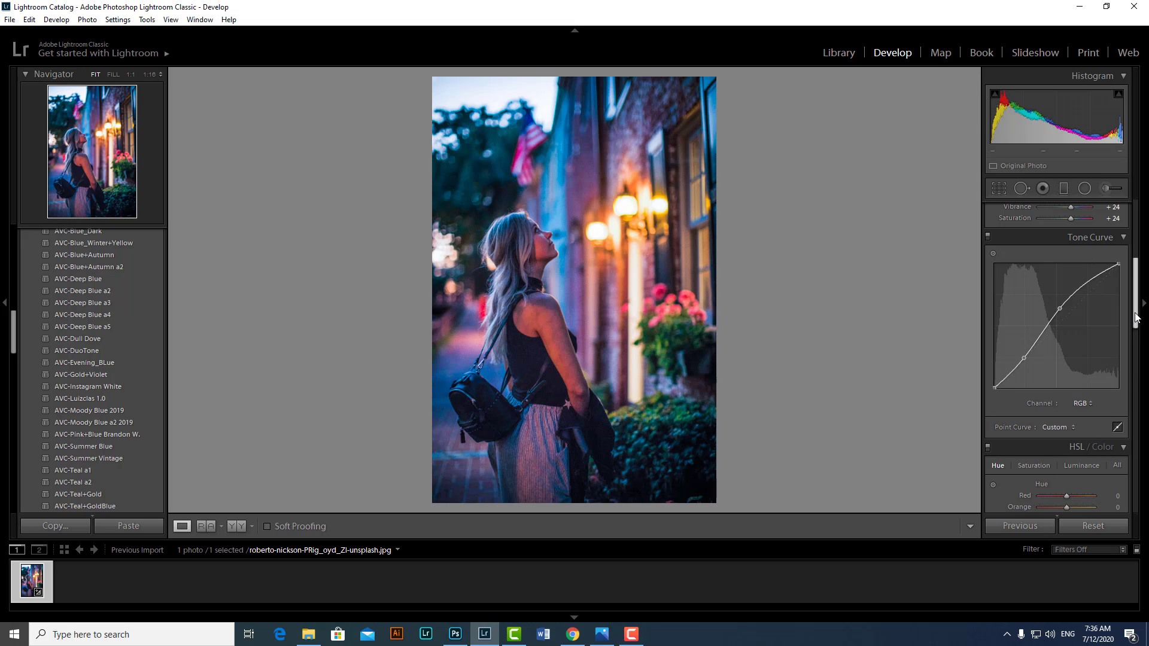
{"action": "scroll", "coordinate": [1137, 317], "scroll_direction": "down", "scroll_amount": 2}
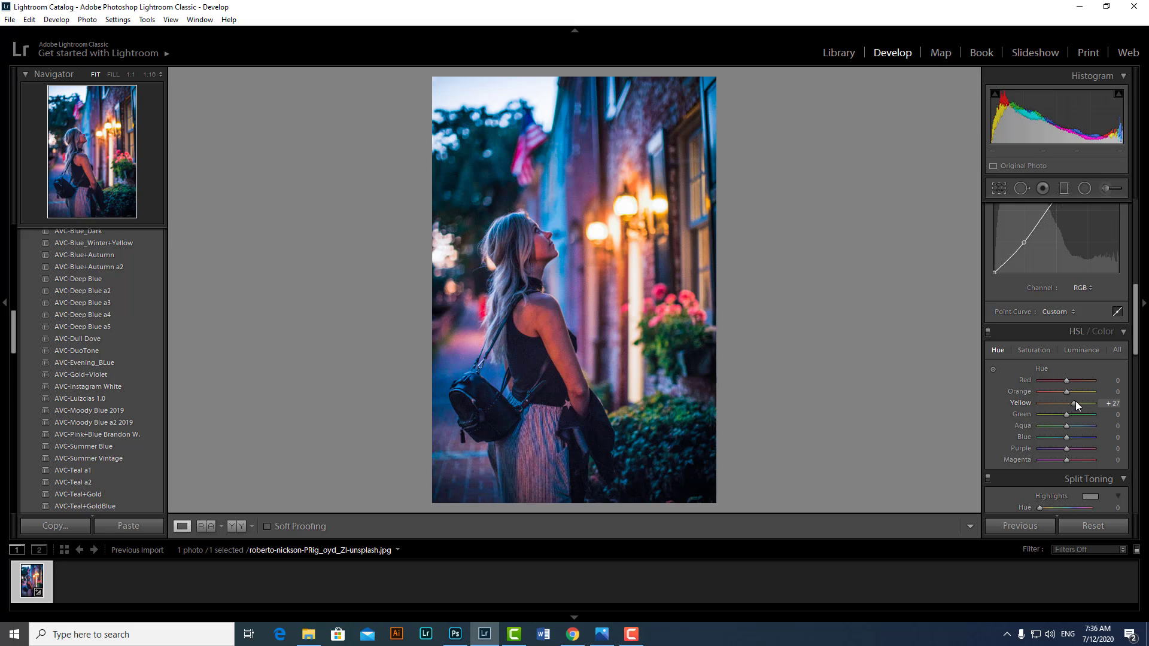
Step: Set HSL hues to Orange +29, Yellow -16, Green +27, Aqua -47 and Blue +7
{"action": "mouse_move", "coordinate": [1075, 402]}
{"action": "left_mouse_down"}
{"action": "mouse_move", "coordinate": [1062, 402]}
{"action": "mouse_move", "coordinate": [1075, 392]}
{"action": "mouse_move", "coordinate": [1052, 414]}
{"action": "mouse_move", "coordinate": [1086, 412]}
{"action": "mouse_move", "coordinate": [1072, 409]}
{"action": "left_mouse_up"}
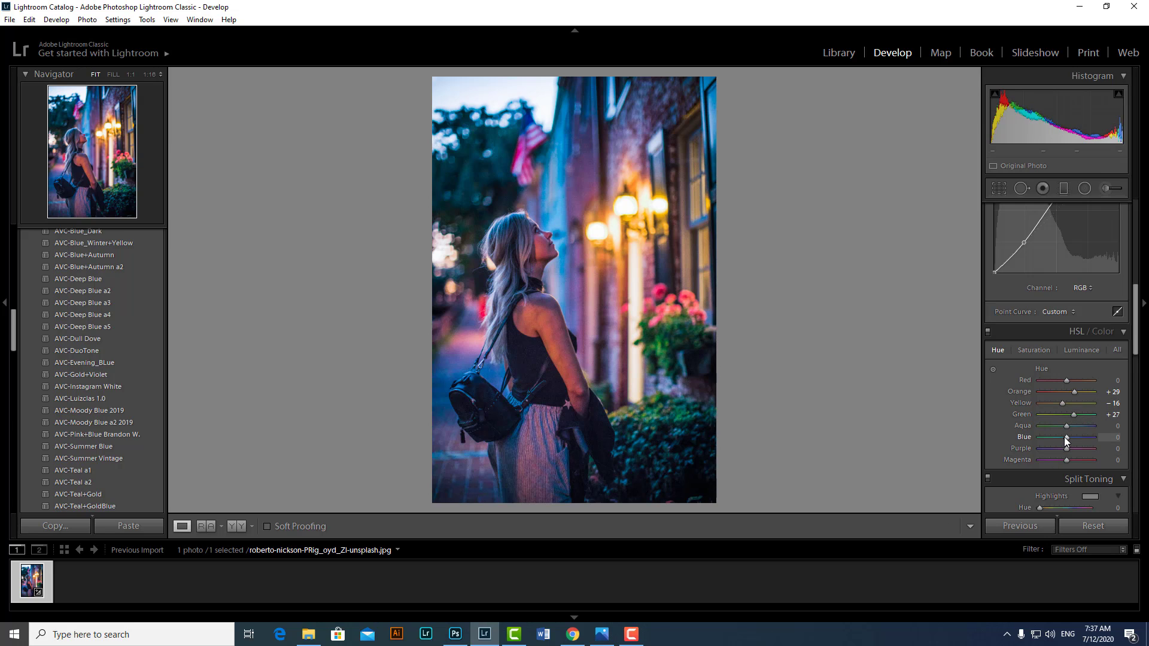
{"action": "mouse_move", "coordinate": [1066, 438]}
{"action": "left_mouse_down"}
{"action": "mouse_move", "coordinate": [1044, 436]}
{"action": "mouse_move", "coordinate": [1065, 429]}
{"action": "left_mouse_up"}
{"action": "left_click_drag", "start_coordinate": [1080, 423], "coordinate": [1054, 422]}
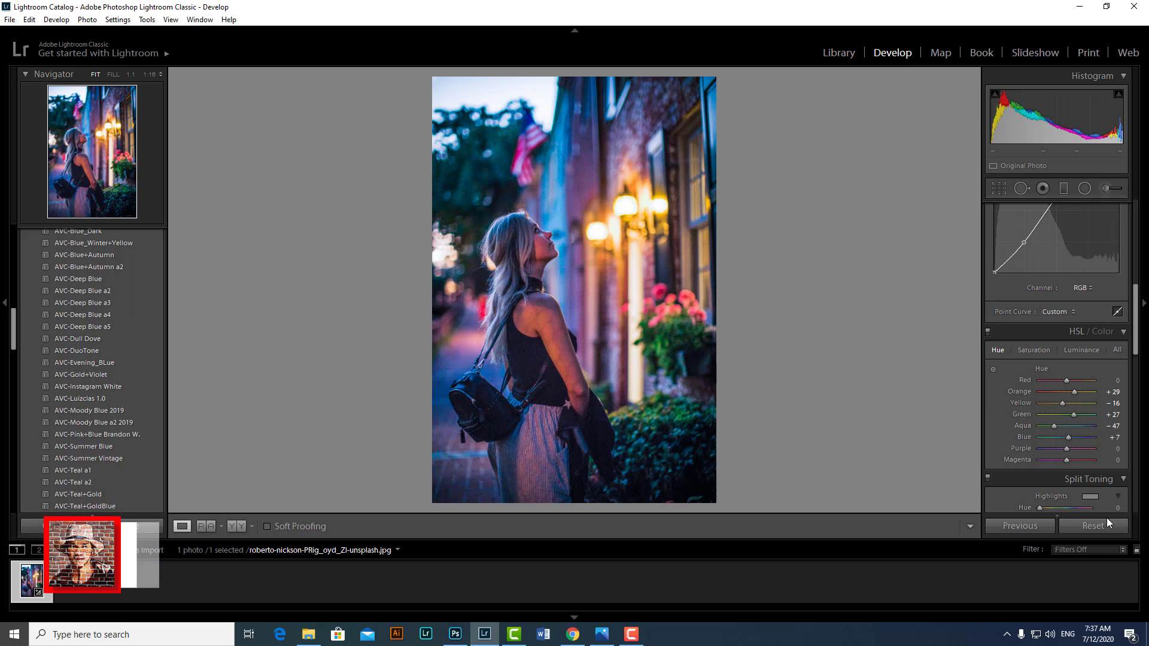
{"action": "left_click_drag", "start_coordinate": [1134, 339], "coordinate": [1133, 365]}
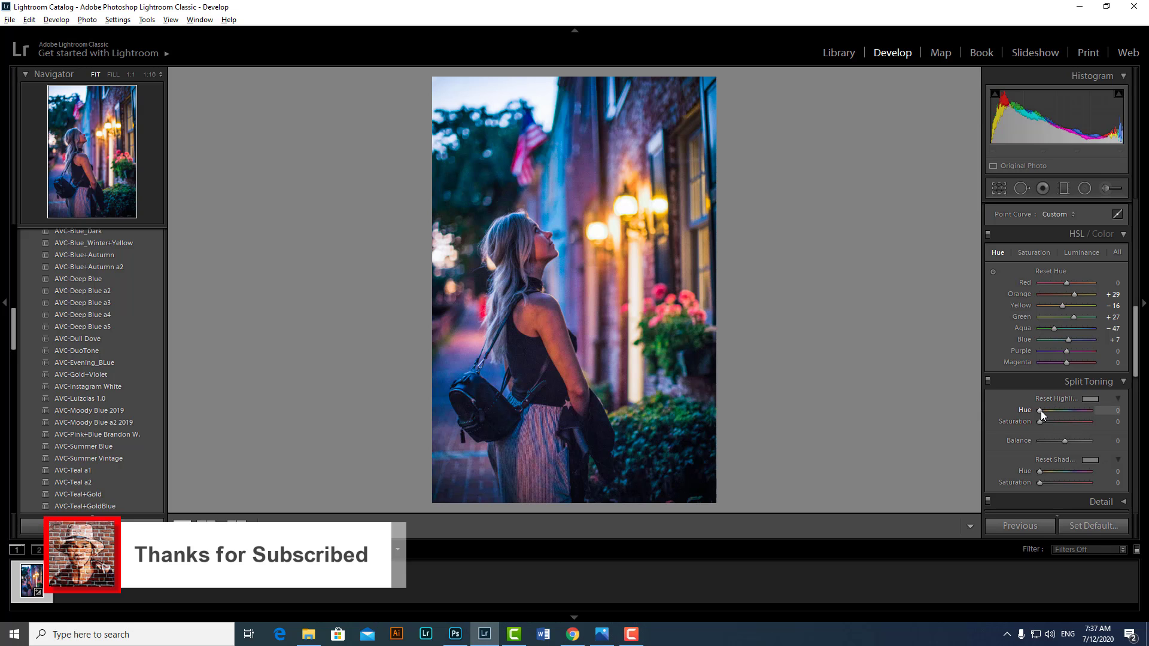
Step: Split-tone highlights and shadows at hue 47, saturation 32 and 27, balance +29
{"action": "mouse_move", "coordinate": [1039, 411]}
{"action": "left_mouse_down"}
{"action": "mouse_move", "coordinate": [1061, 405]}
{"action": "mouse_move", "coordinate": [1041, 420]}
{"action": "mouse_move", "coordinate": [1072, 441]}
{"action": "left_mouse_up"}
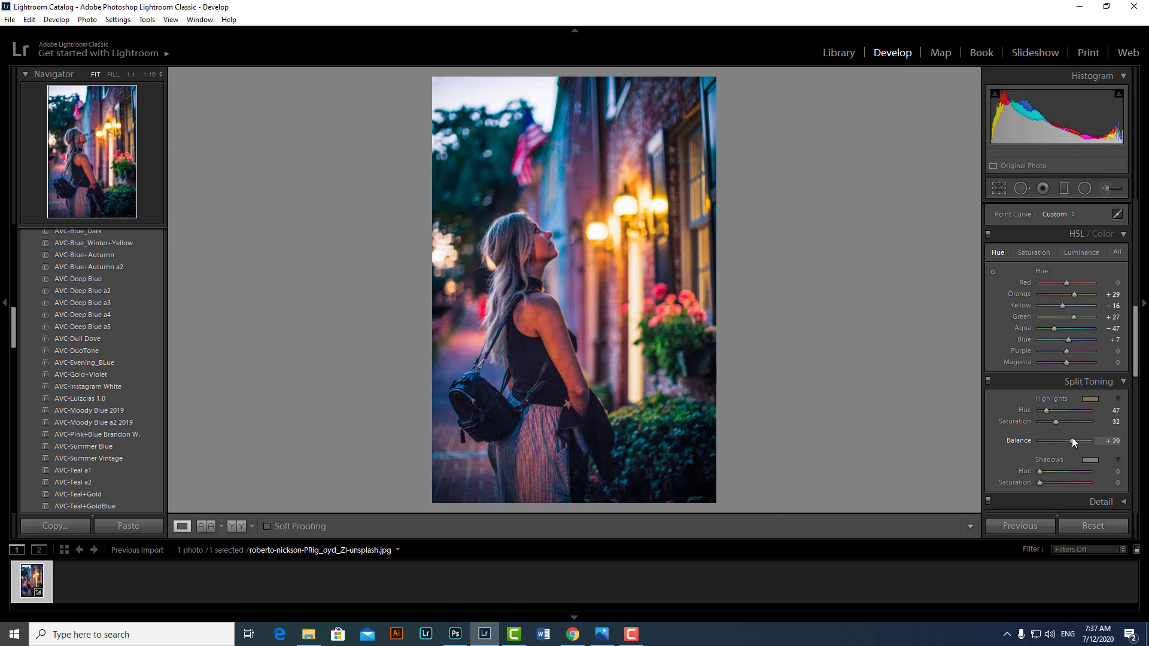
{"action": "mouse_move", "coordinate": [1039, 472]}
{"action": "left_mouse_down"}
{"action": "mouse_move", "coordinate": [1072, 472]}
{"action": "mouse_move", "coordinate": [1046, 472]}
{"action": "left_mouse_up"}
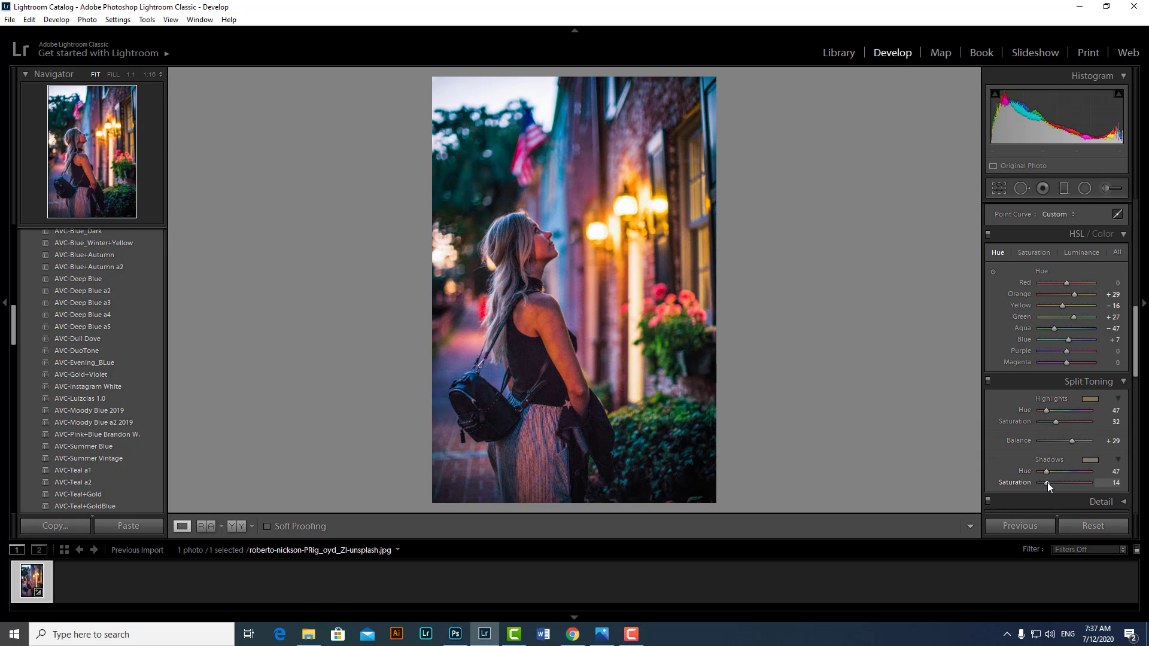
{"action": "left_click_drag", "start_coordinate": [1053, 483], "coordinate": [1059, 482]}
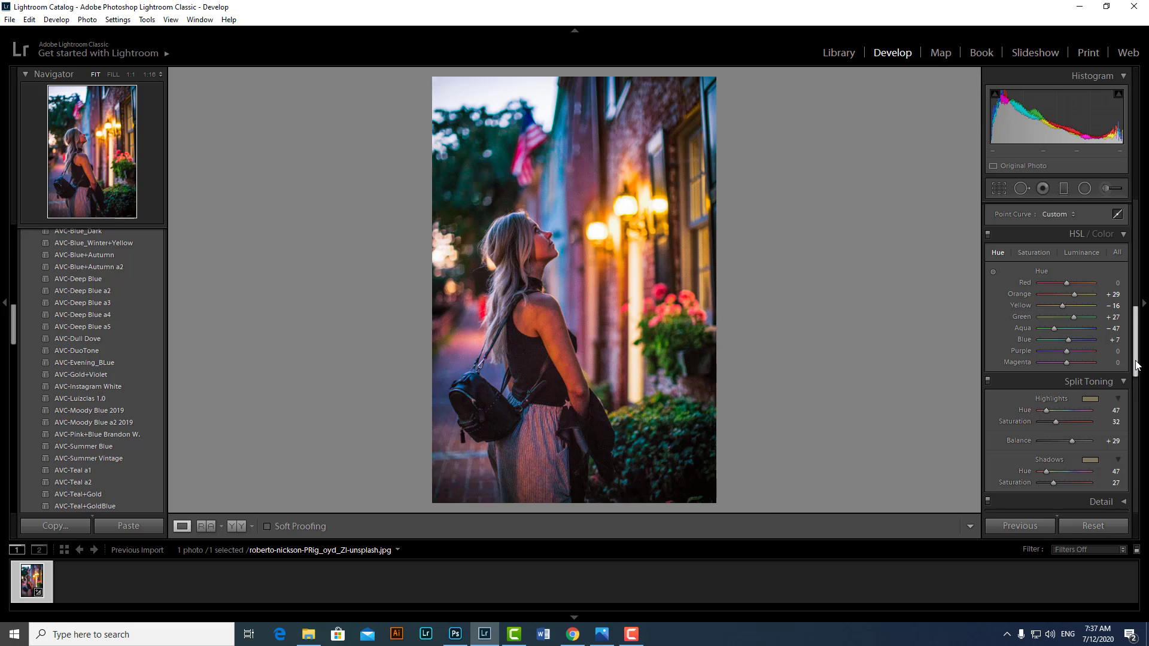
{"action": "mouse_move", "coordinate": [1136, 363]}
{"action": "left_mouse_down"}
{"action": "mouse_move", "coordinate": [1130, 462]}
{"action": "mouse_move", "coordinate": [1115, 333]}
{"action": "left_mouse_up"}
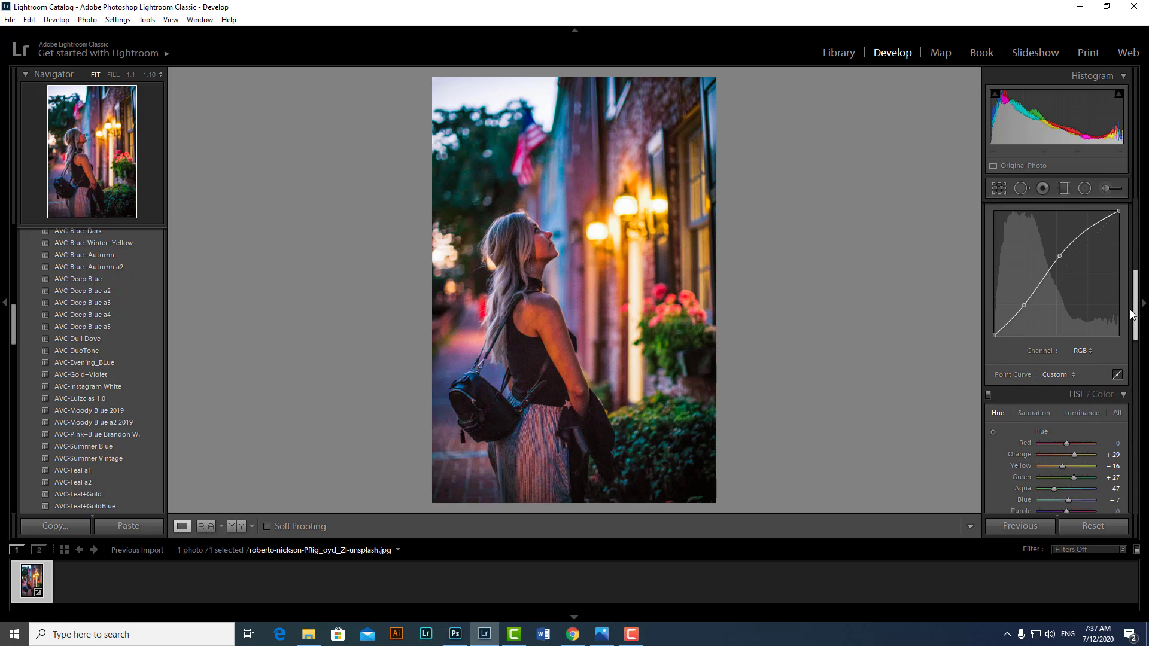
Step: Switch the tone curve to the Blue channel and add upper, midtone and shadow points
{"action": "left_click", "coordinate": [1089, 353]}
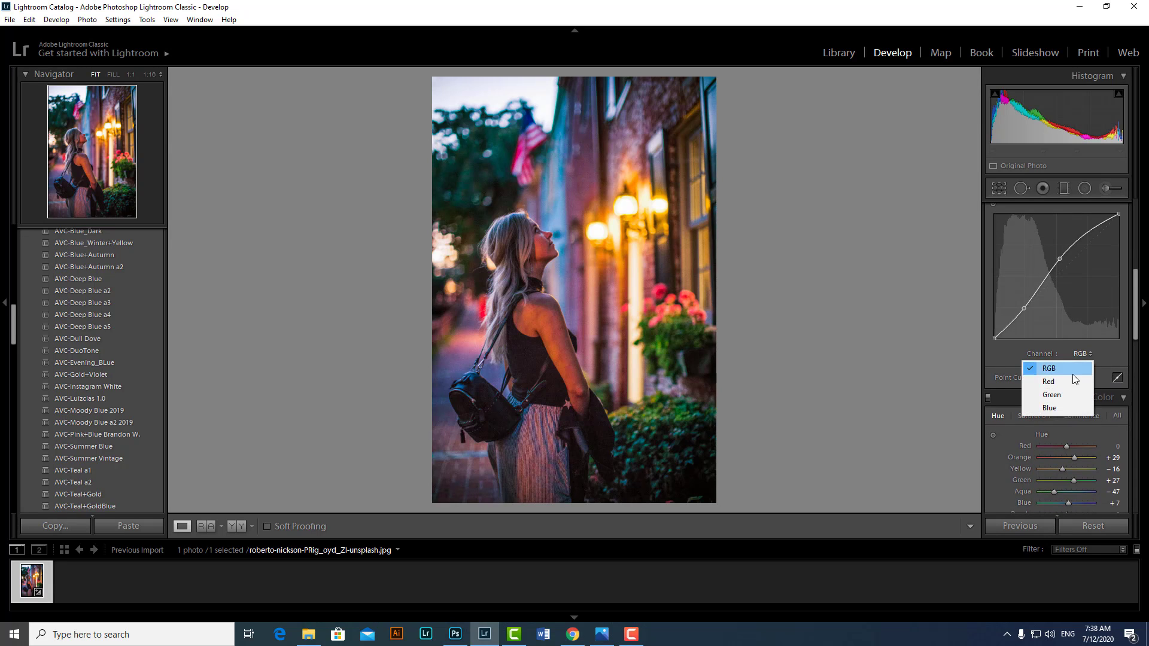
{"action": "left_click", "coordinate": [1053, 408]}
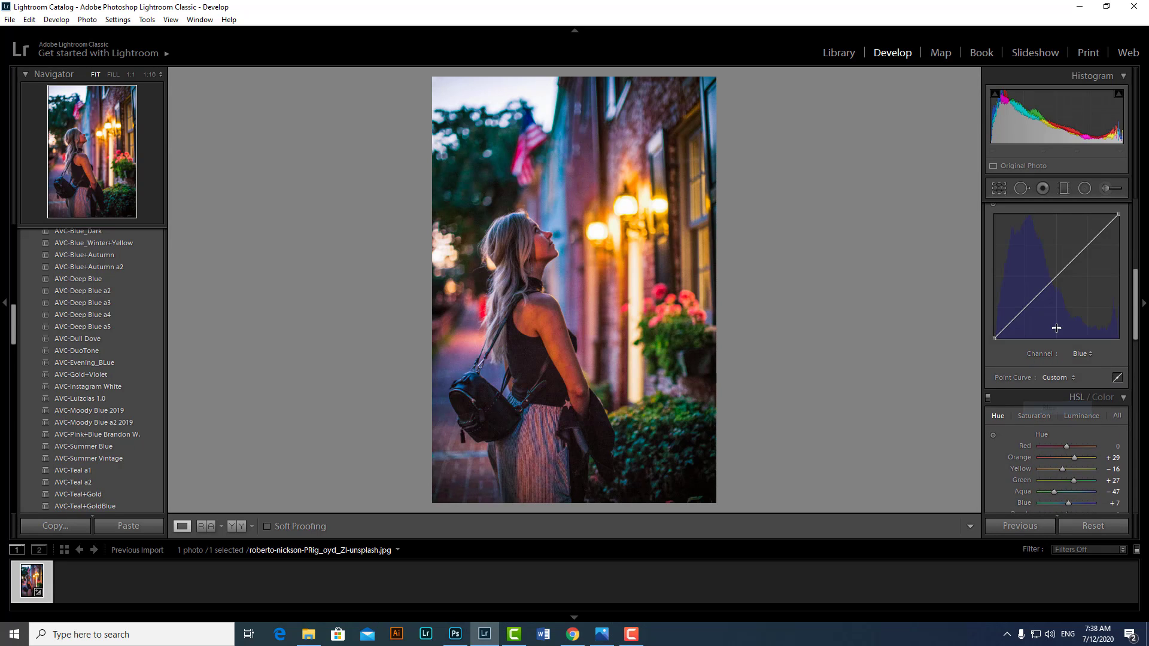
{"action": "left_click", "coordinate": [1078, 259]}
{"action": "left_click_drag", "start_coordinate": [1058, 274], "coordinate": [1058, 279]}
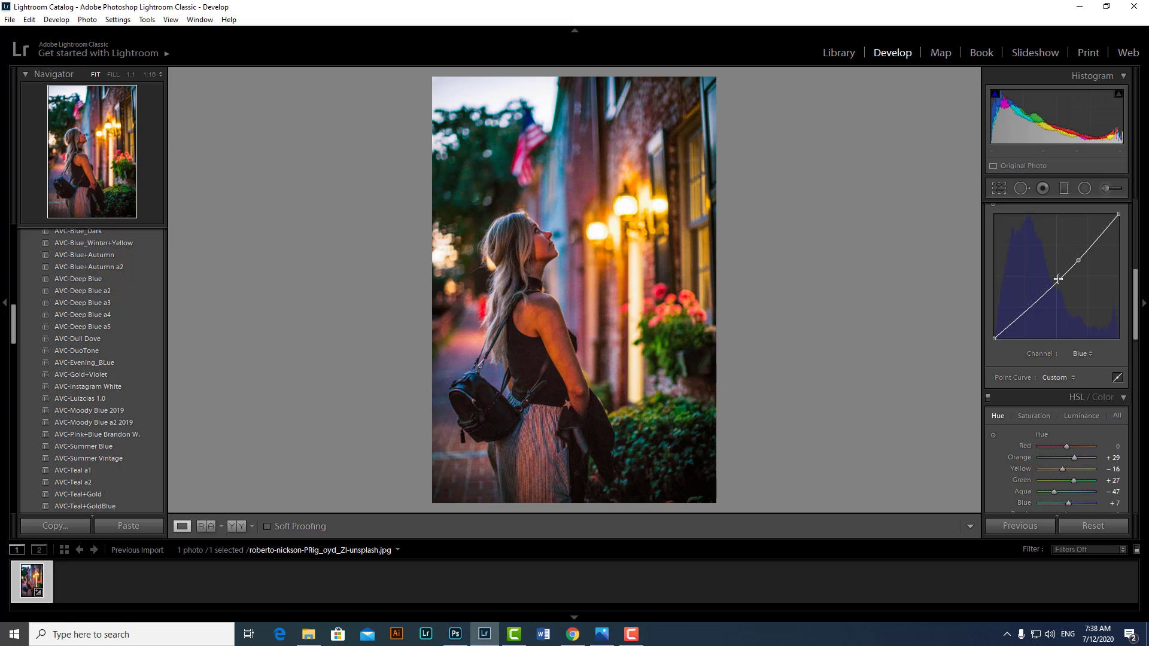
{"action": "left_click", "coordinate": [1037, 303]}
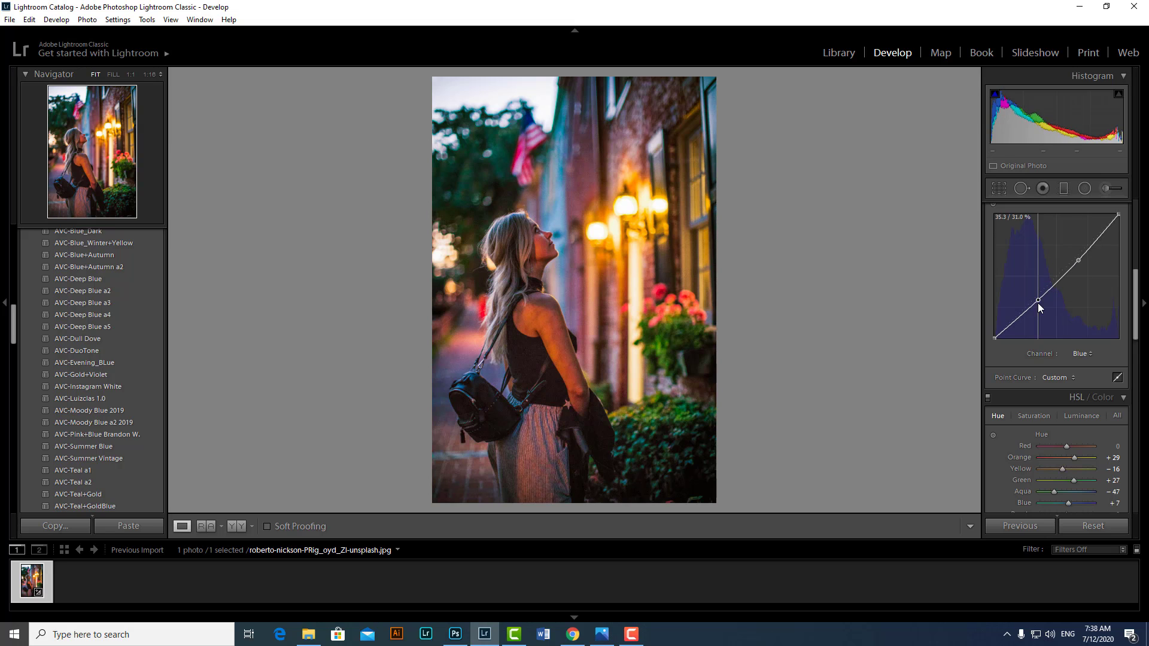
{"action": "left_click", "coordinate": [1008, 333]}
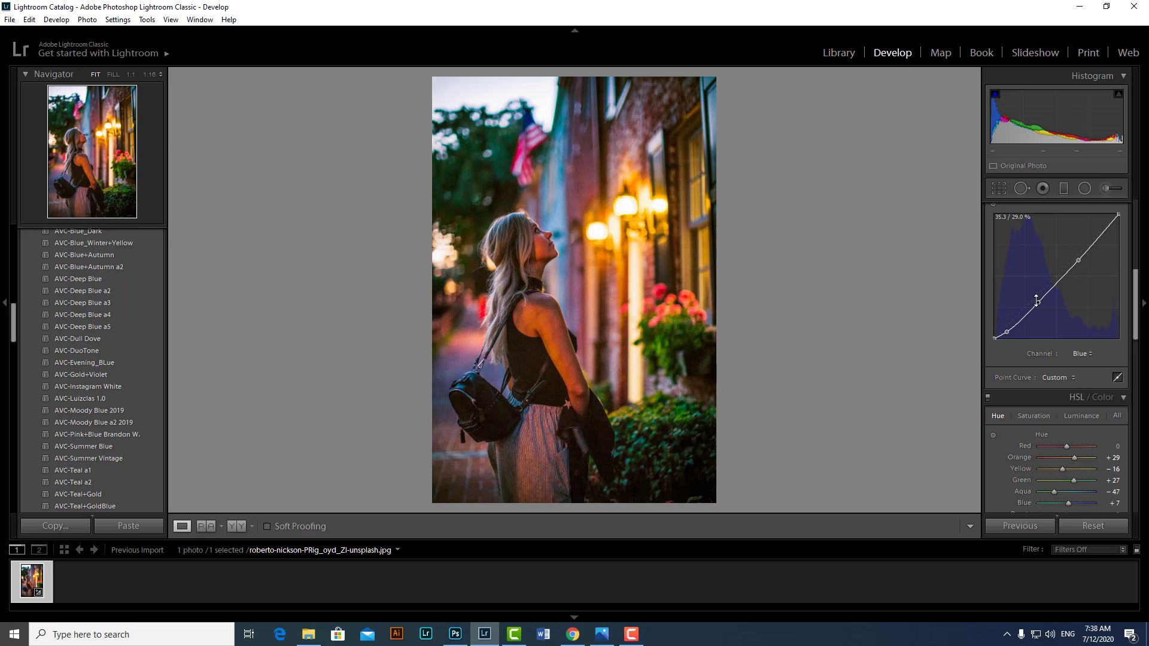
{"action": "key", "text": "alt"}
{"action": "left_click_drag", "start_coordinate": [1037, 302], "coordinate": [1008, 330]}
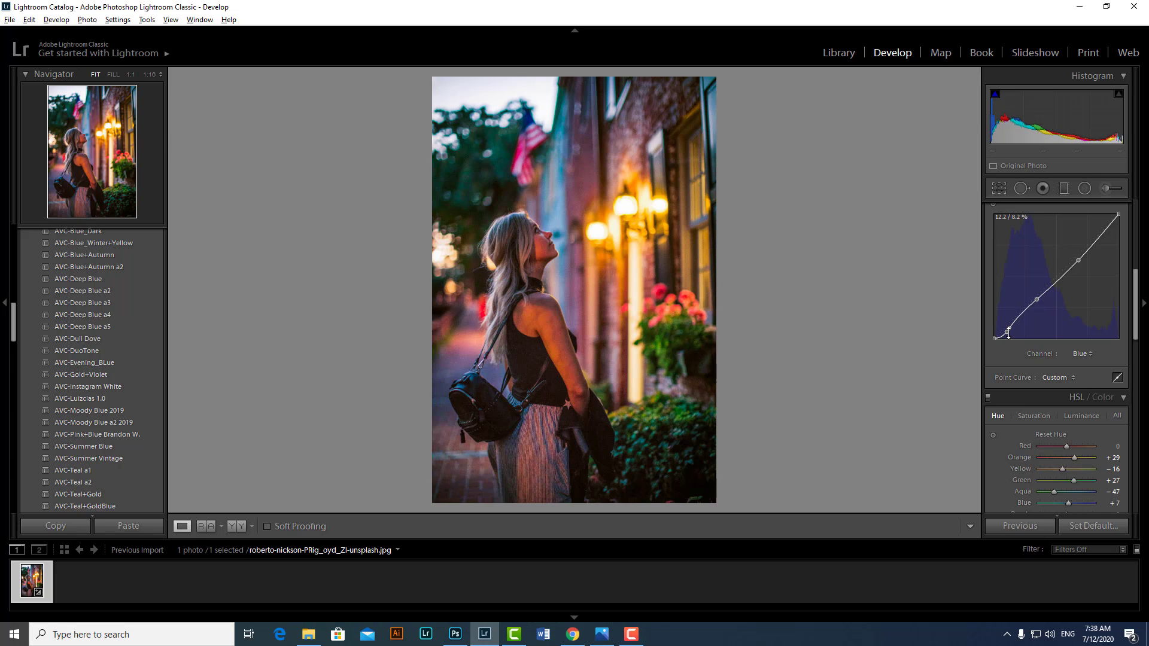
Step: Refine the Blue curve's middle and upper points and add two highlight points near the top
{"action": "key", "text": "ctrl+z"}
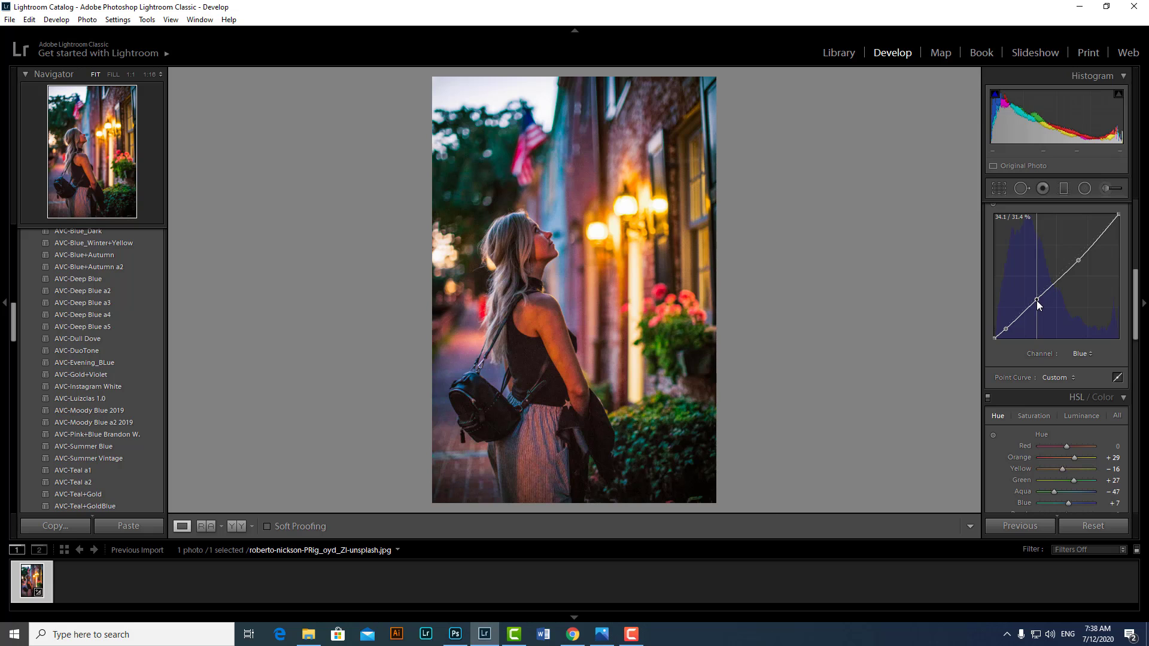
{"action": "left_click_drag", "start_coordinate": [1038, 303], "coordinate": [1037, 298]}
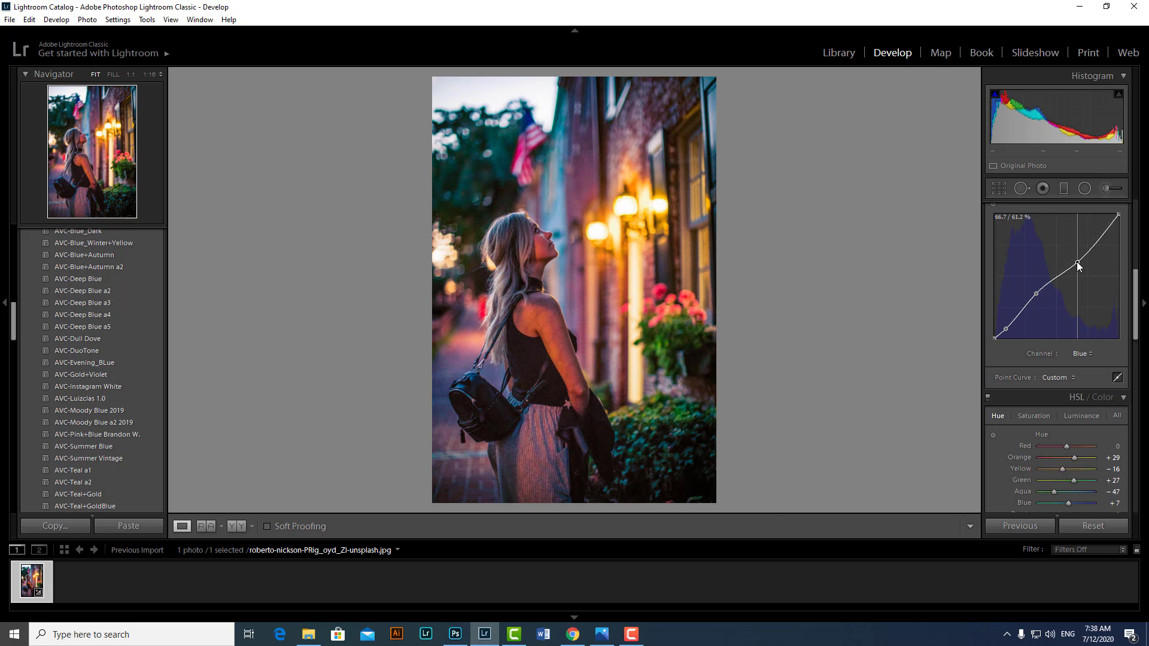
{"action": "left_click_drag", "start_coordinate": [1077, 263], "coordinate": [1076, 258]}
{"action": "left_click", "coordinate": [1110, 225]}
{"action": "left_click", "coordinate": [1092, 243], "text": "alt"}
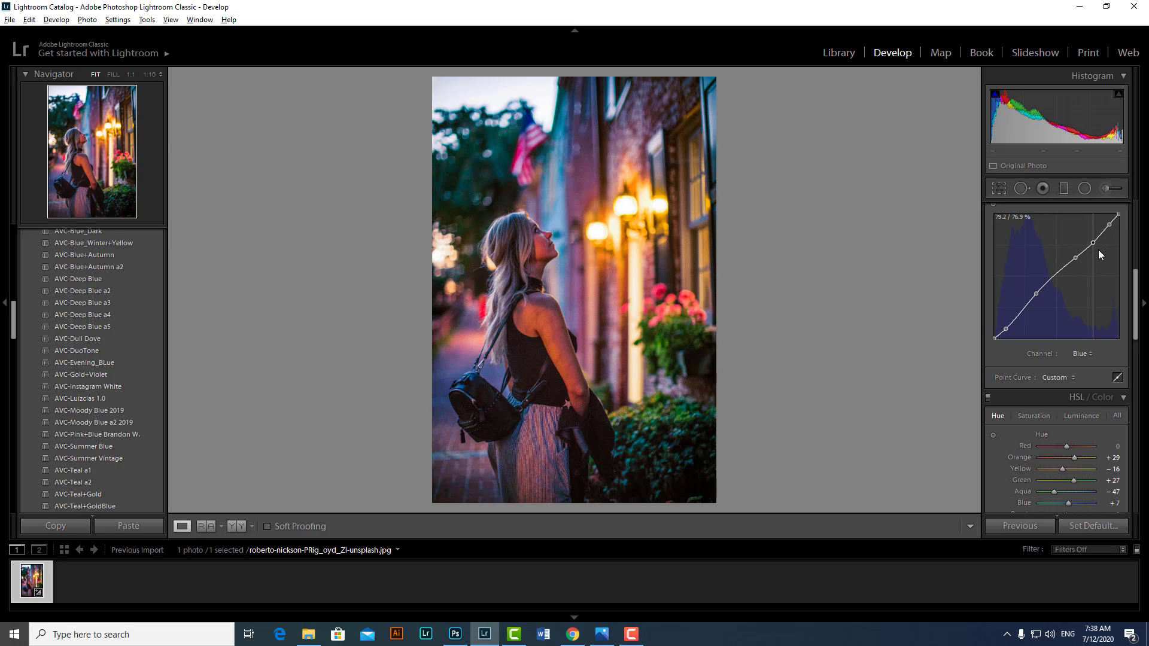
{"action": "left_click_drag", "start_coordinate": [1098, 250], "coordinate": [1102, 259]}
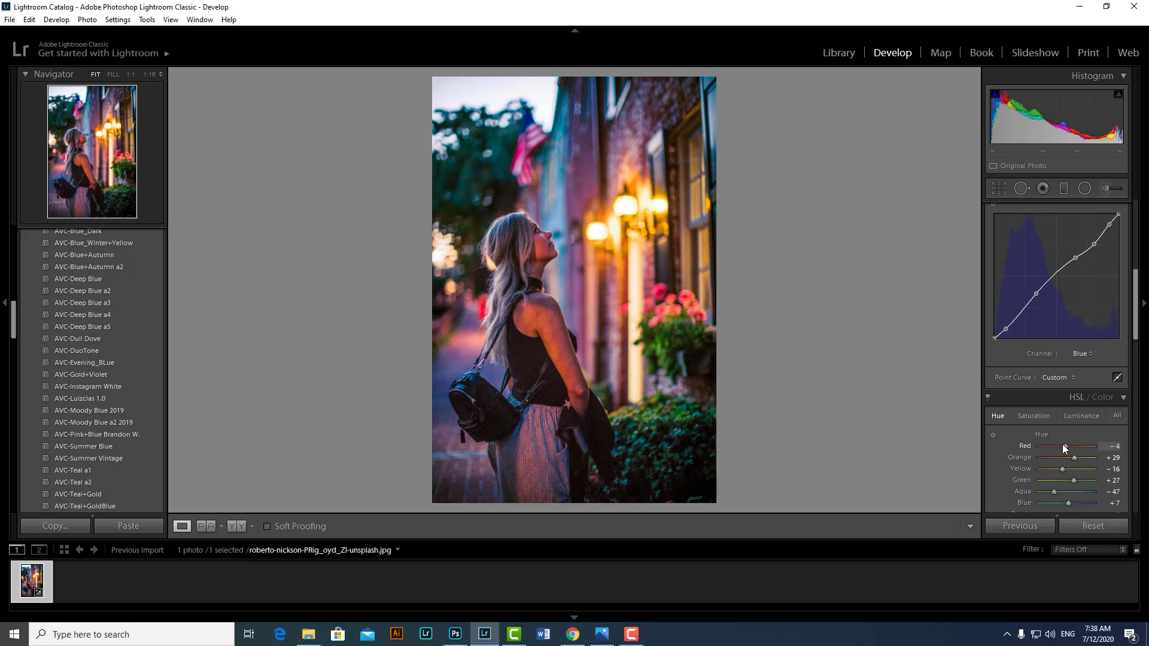
Step: Set the HSL Red hue to -4 and the Orange hue to +7
{"action": "mouse_move", "coordinate": [1061, 448]}
{"action": "left_mouse_down"}
{"action": "mouse_move", "coordinate": [1075, 438]}
{"action": "mouse_move", "coordinate": [1064, 443]}
{"action": "left_mouse_up"}
{"action": "left_click_drag", "start_coordinate": [1081, 458], "coordinate": [1068, 457]}
{"action": "left_click", "coordinate": [1105, 189]}
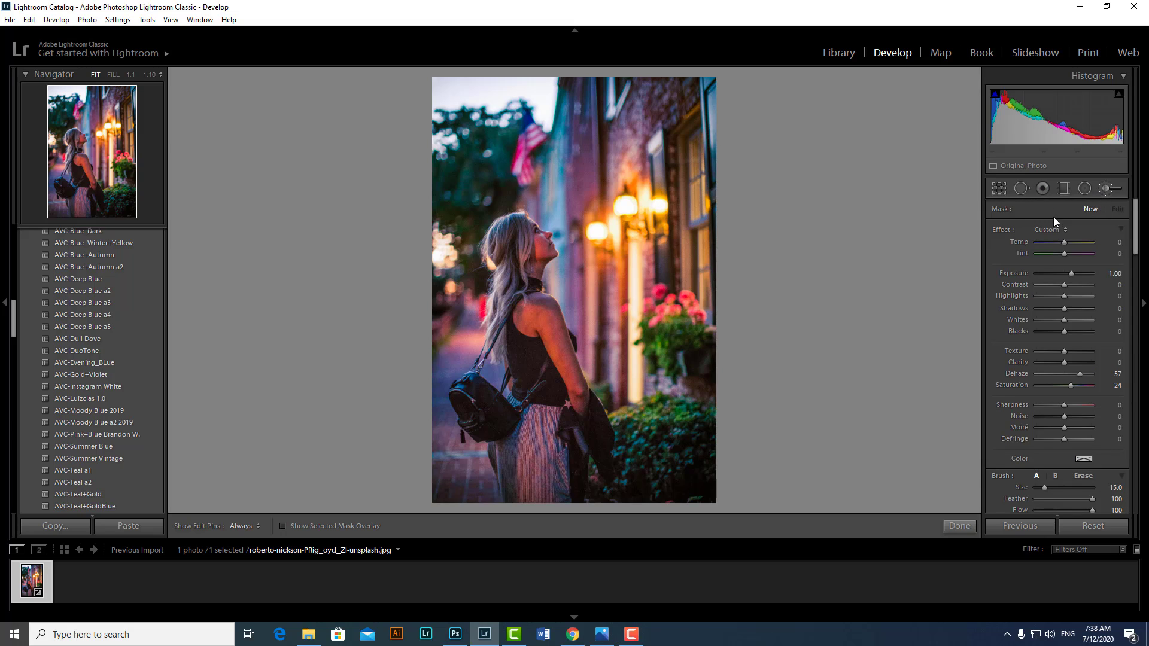
{"action": "scroll", "coordinate": [1135, 239], "scroll_direction": "down", "scroll_amount": 3}
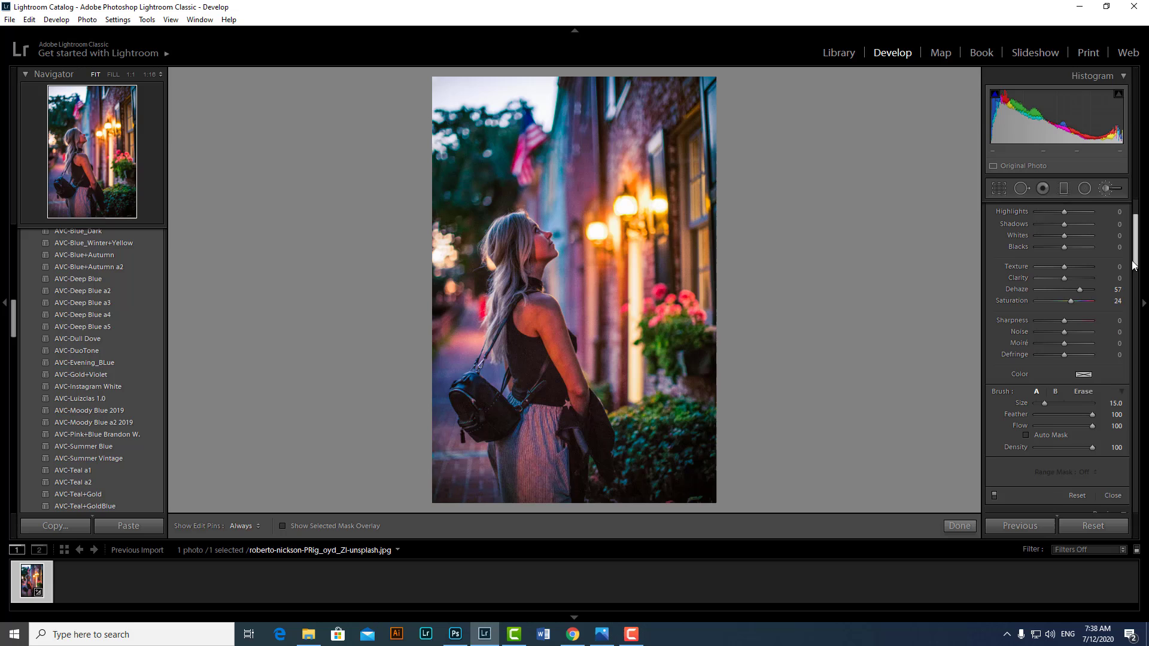
{"action": "left_click", "coordinate": [1104, 189]}
{"action": "scroll", "coordinate": [1133, 284], "scroll_direction": "down", "scroll_amount": 2}
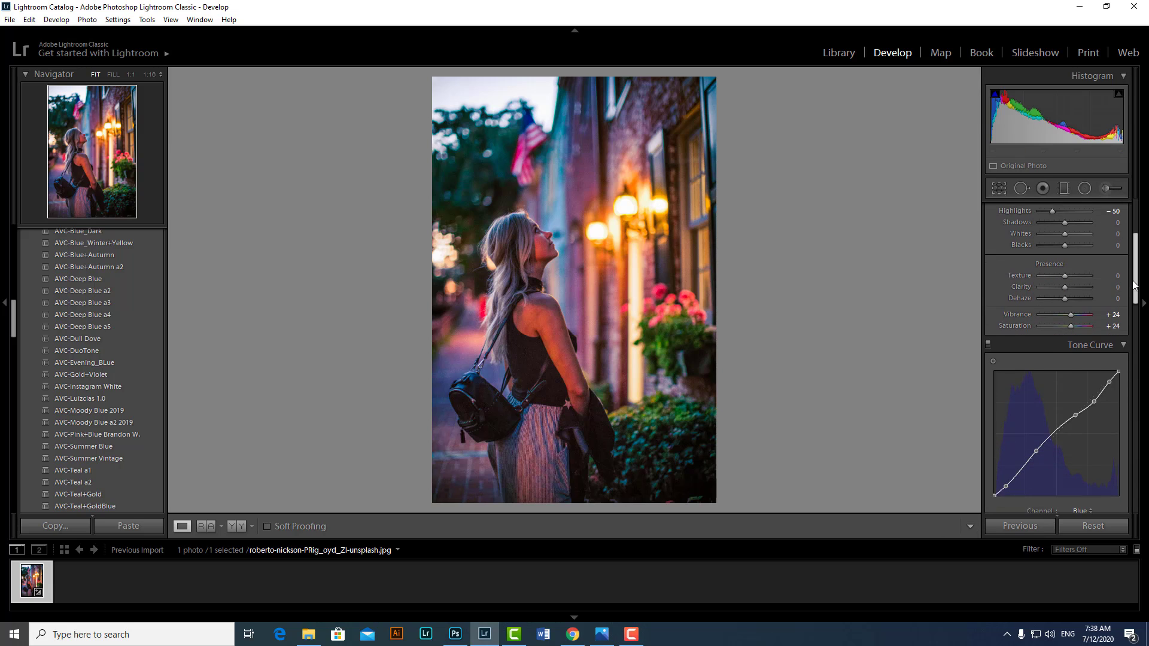
{"action": "left_click_drag", "start_coordinate": [1133, 285], "coordinate": [1108, 494]}
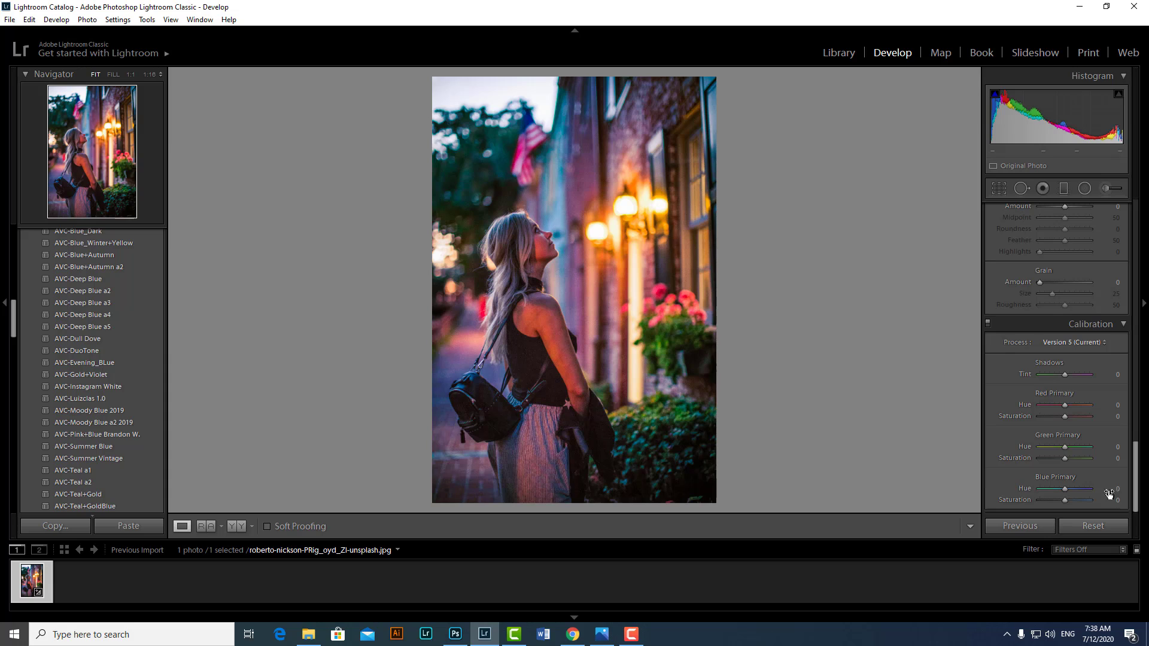
Step: Calibrate the primaries: Red +10/-17, Green +79/+17, Blue +7/+21 (hue/saturation)
{"action": "mouse_move", "coordinate": [1065, 447]}
{"action": "left_mouse_down"}
{"action": "mouse_move", "coordinate": [1084, 440]}
{"action": "mouse_move", "coordinate": [1069, 456]}
{"action": "left_mouse_up"}
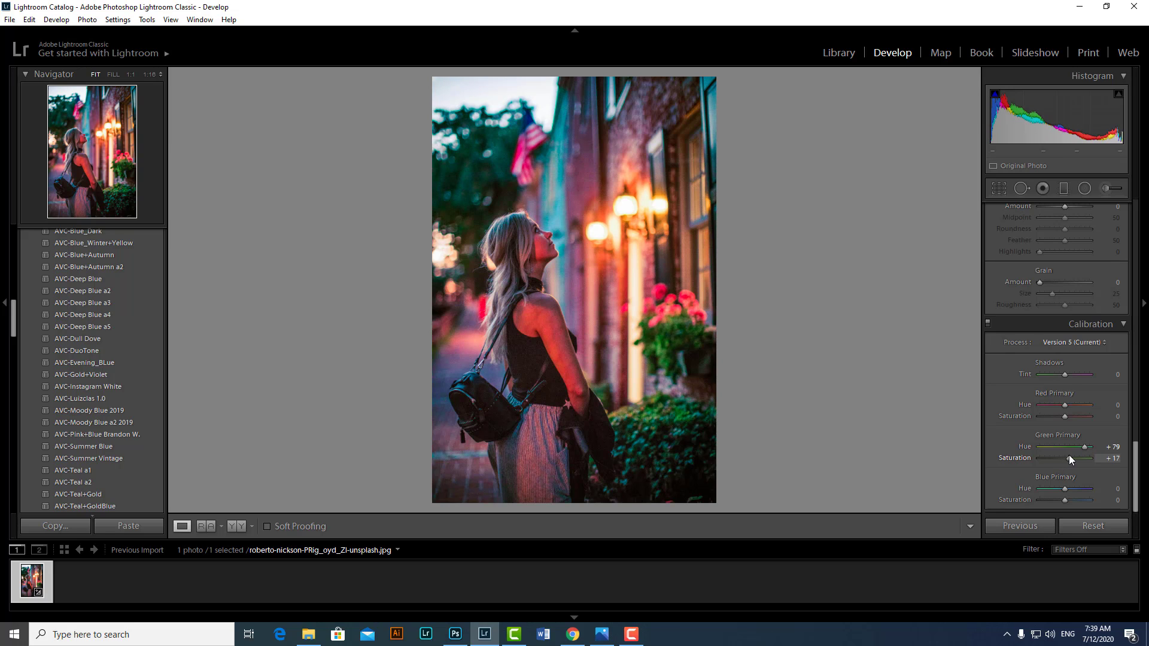
{"action": "left_click_drag", "start_coordinate": [1065, 405], "coordinate": [1052, 411]}
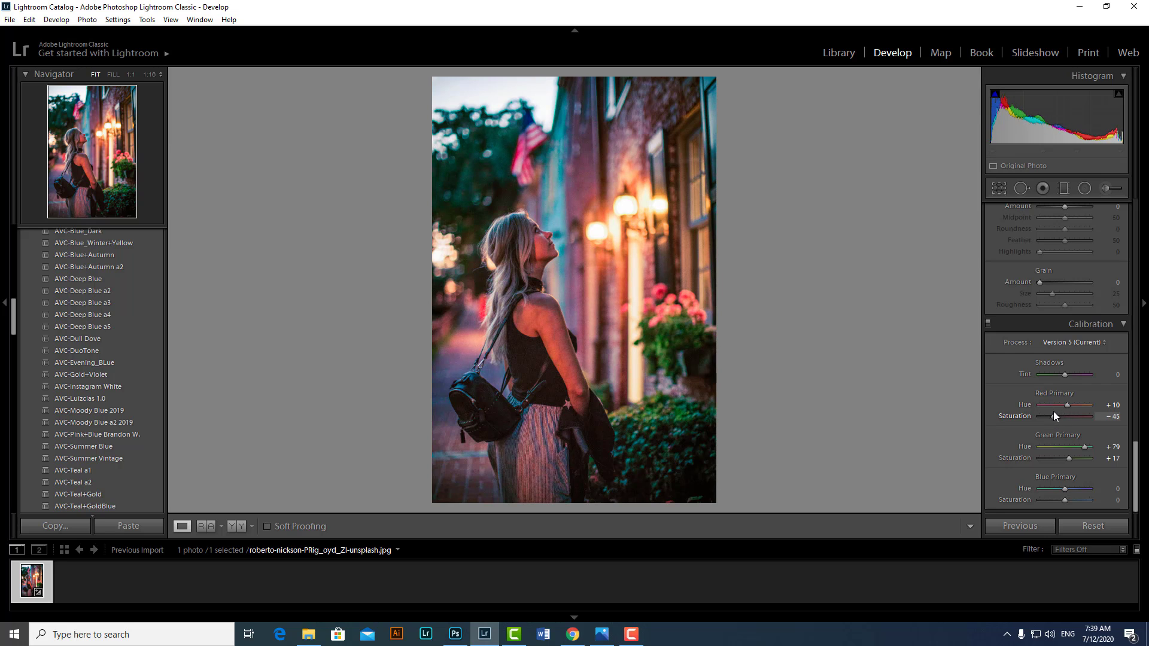
{"action": "left_click_drag", "start_coordinate": [1055, 416], "coordinate": [1061, 416]}
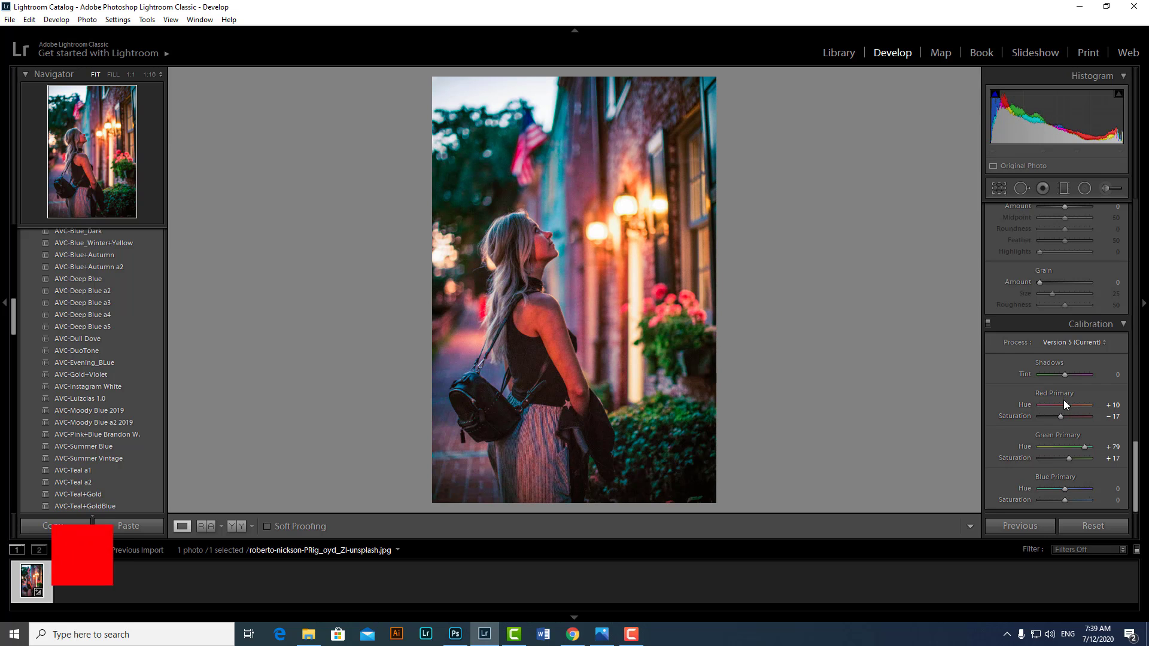
{"action": "left_click_drag", "start_coordinate": [1066, 488], "coordinate": [1060, 489]}
{"action": "left_click_drag", "start_coordinate": [1053, 487], "coordinate": [1064, 478]}
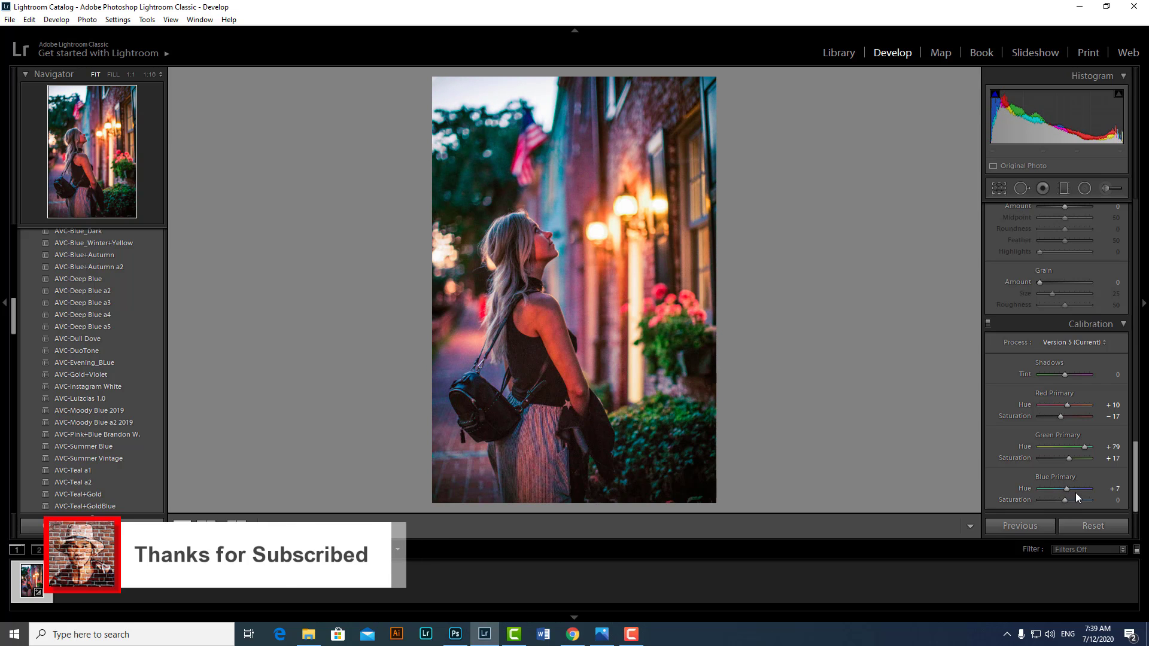
{"action": "mouse_move", "coordinate": [1065, 499]}
{"action": "left_mouse_down"}
{"action": "mouse_move", "coordinate": [1056, 499]}
{"action": "mouse_move", "coordinate": [1068, 494]}
{"action": "left_mouse_up"}
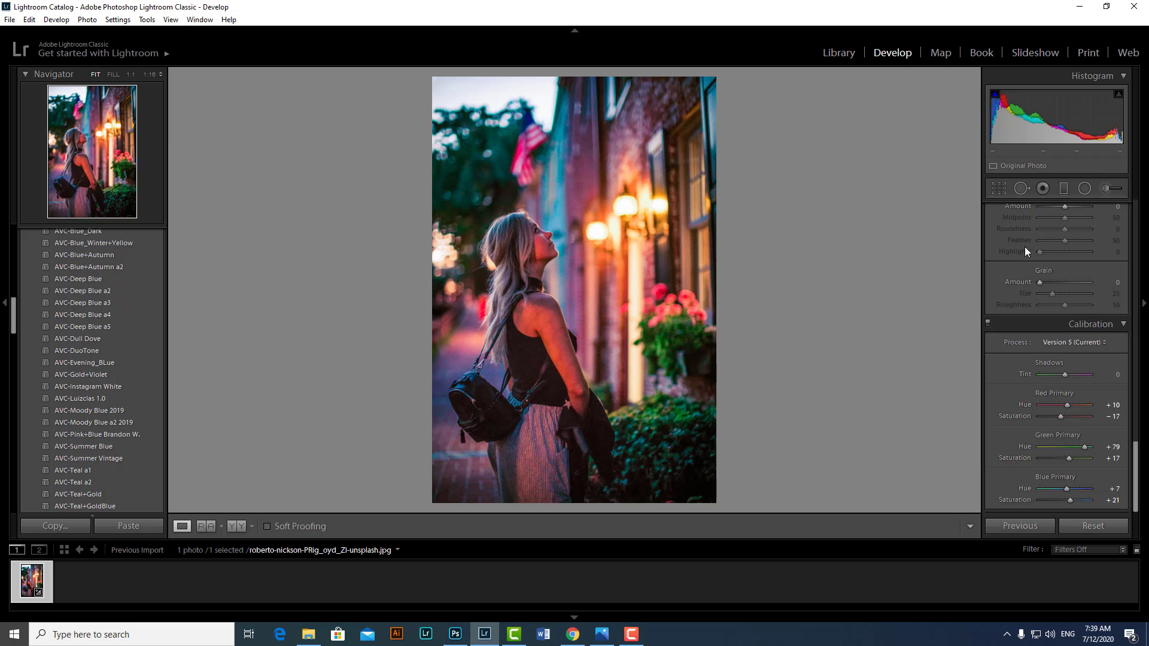
{"action": "left_click", "coordinate": [1140, 447]}
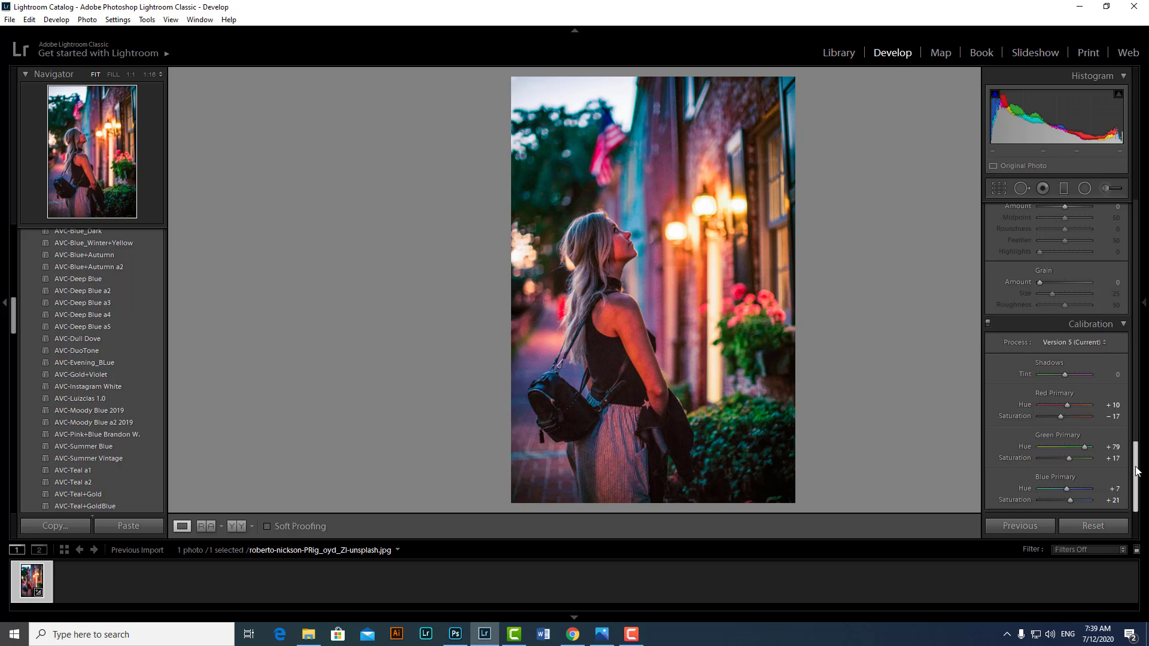
{"action": "mouse_move", "coordinate": [1136, 472]}
{"action": "left_mouse_down"}
{"action": "mouse_move", "coordinate": [1146, 228]}
{"action": "mouse_move", "coordinate": [1143, 358]}
{"action": "left_mouse_up"}
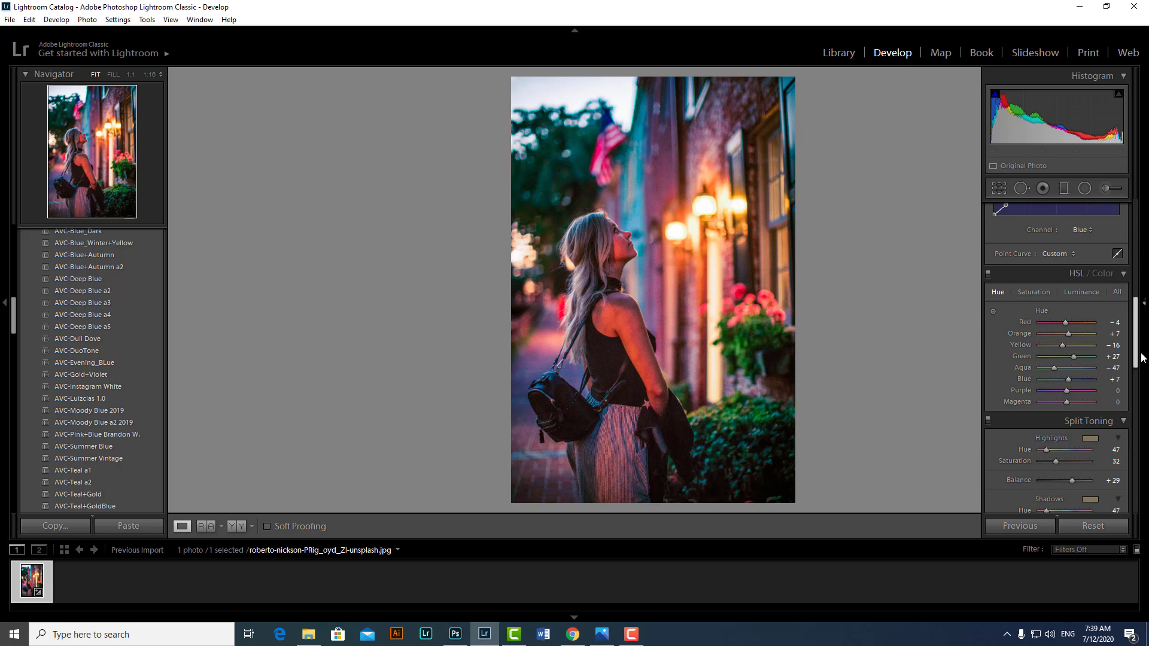
{"action": "left_click", "coordinate": [1033, 291]}
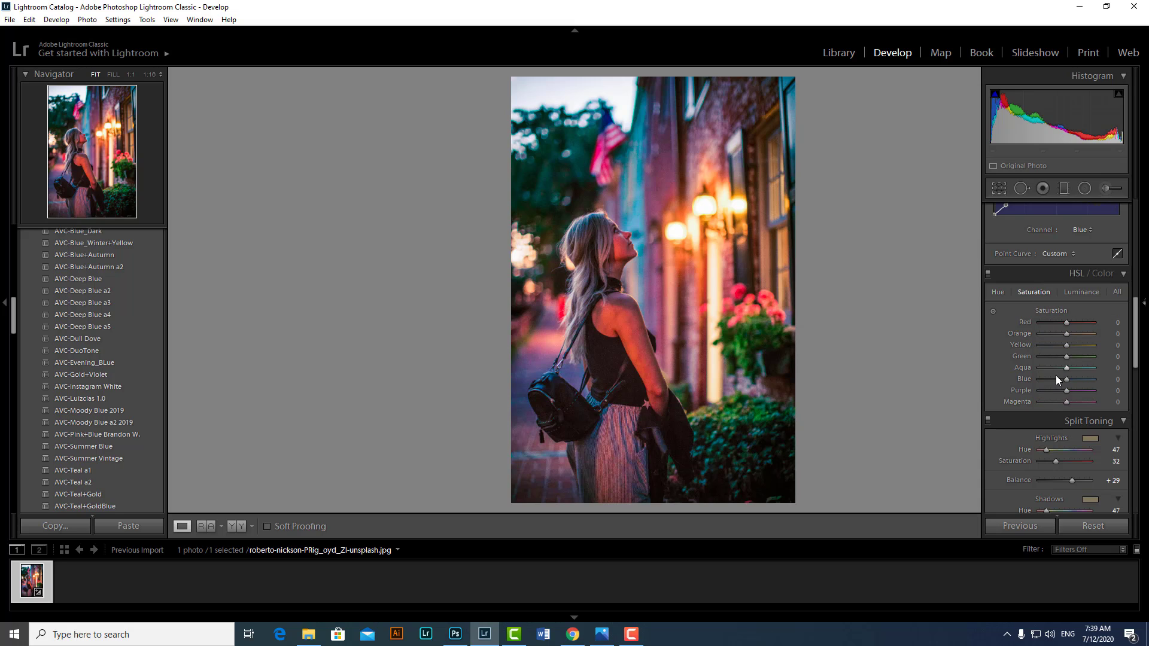
Step: Set HSL saturation to Red -27, Orange reset to 0, Green +2 and Aqua +42
{"action": "mouse_move", "coordinate": [1065, 322]}
{"action": "left_mouse_down"}
{"action": "mouse_move", "coordinate": [1060, 312]}
{"action": "mouse_move", "coordinate": [1061, 333]}
{"action": "left_mouse_up"}
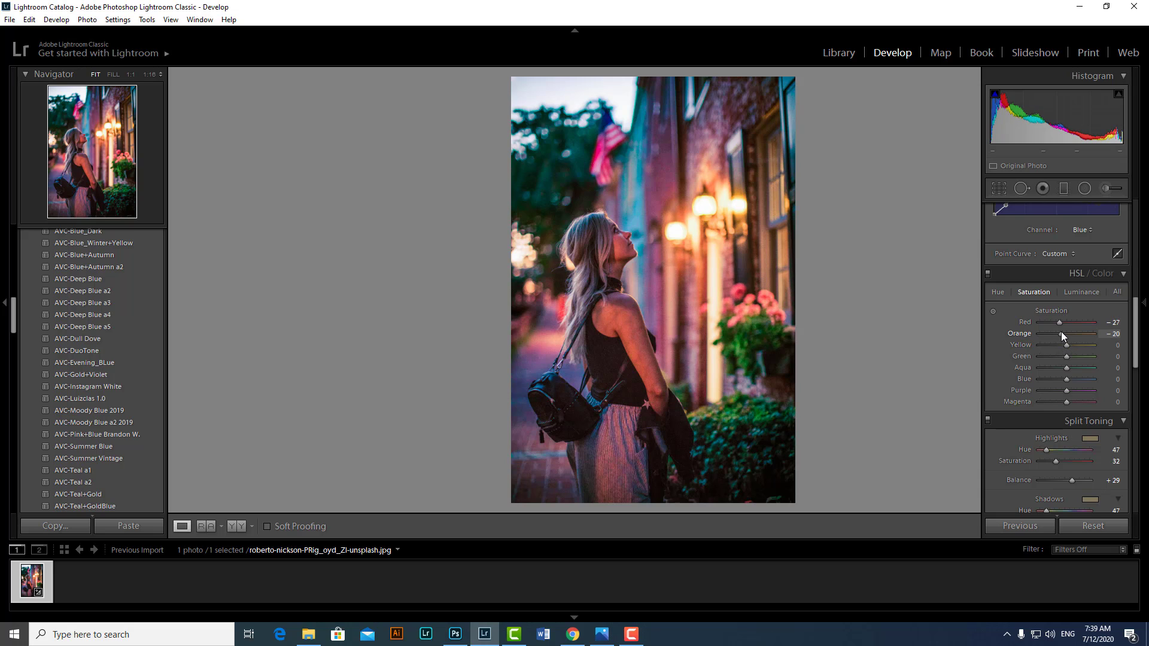
{"action": "double_click", "coordinate": [1061, 333]}
{"action": "left_click_drag", "start_coordinate": [1082, 355], "coordinate": [1064, 353]}
{"action": "left_click_drag", "start_coordinate": [1067, 366], "coordinate": [1080, 366]}
Step: Switch the tone curve to the Green channel and add three midtone points, lifting the lower one
{"action": "scroll", "coordinate": [1139, 287], "scroll_direction": "up", "scroll_amount": 3}
{"action": "scroll", "coordinate": [1142, 280], "scroll_direction": "up", "scroll_amount": 1}
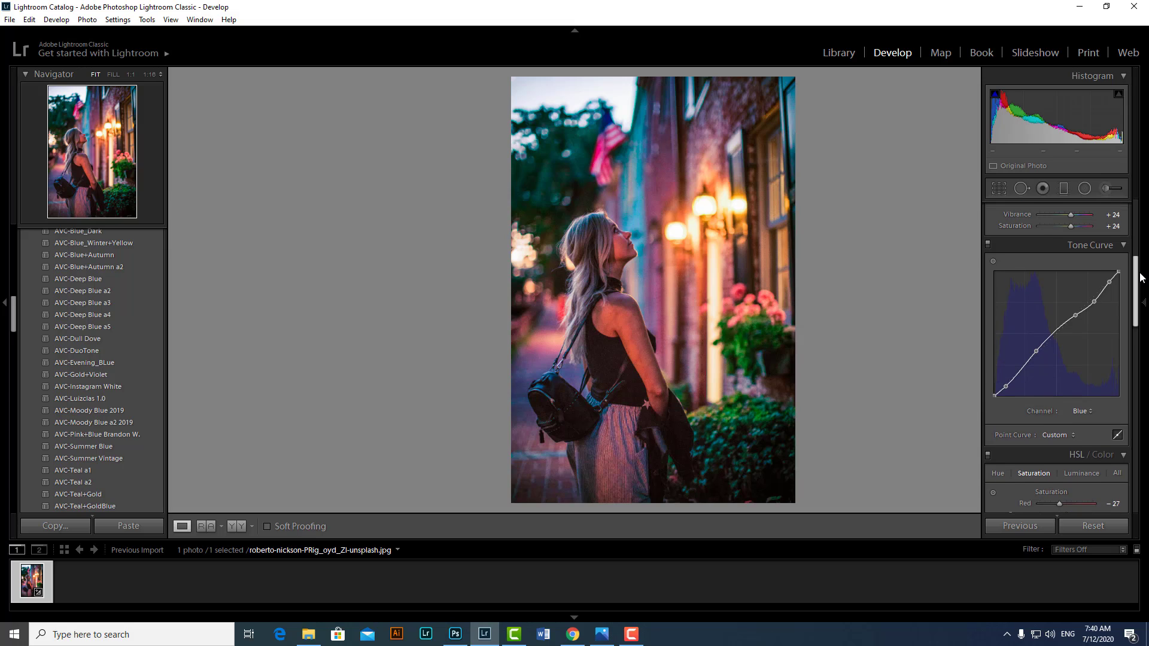
{"action": "left_click", "coordinate": [1091, 414]}
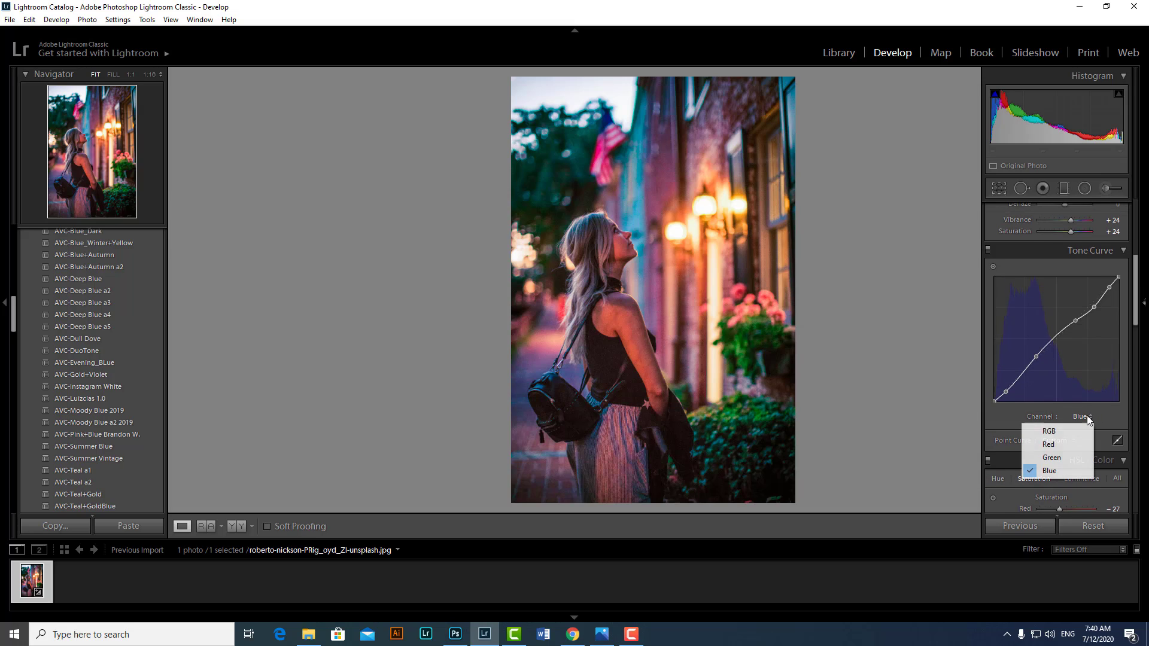
{"action": "left_click", "coordinate": [1058, 458]}
{"action": "left_click", "coordinate": [1077, 320]}
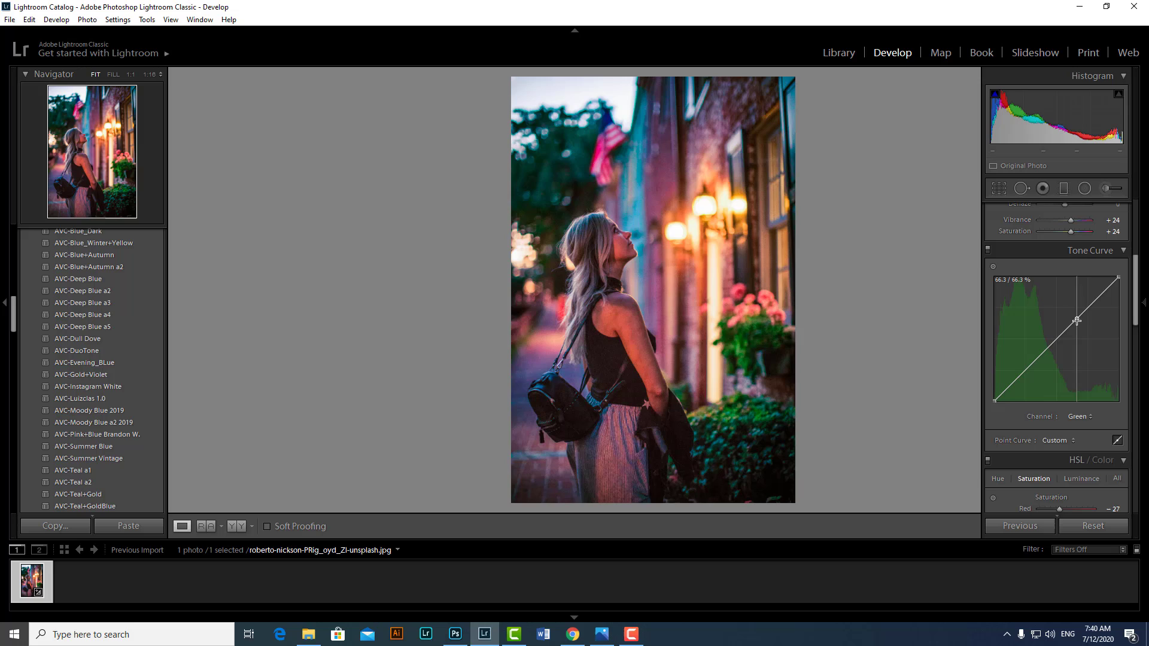
{"action": "left_click", "coordinate": [1031, 368]}
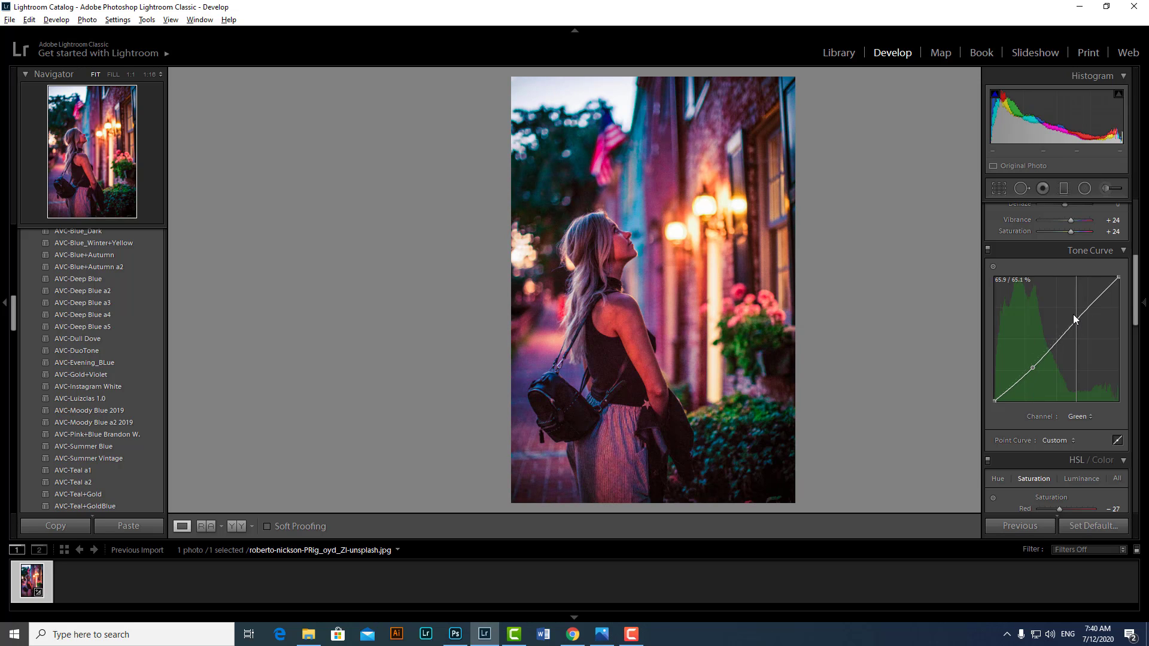
{"action": "key", "text": "alt"}
{"action": "left_click_drag", "start_coordinate": [1034, 371], "coordinate": [1029, 357]}
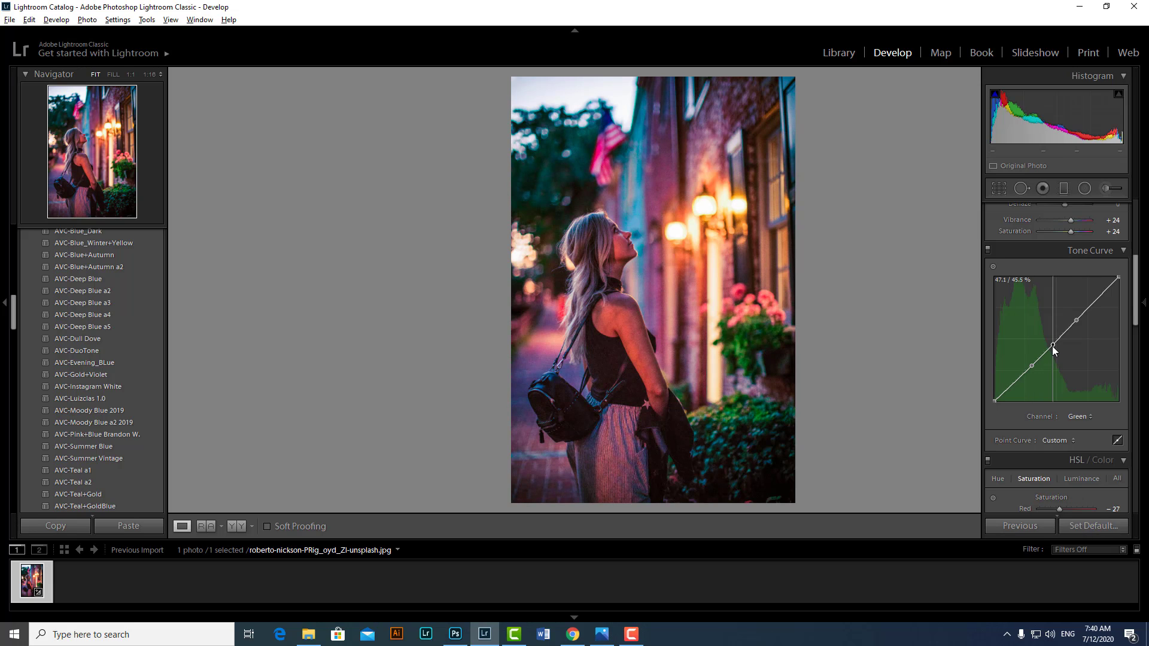
{"action": "key", "text": "alt"}
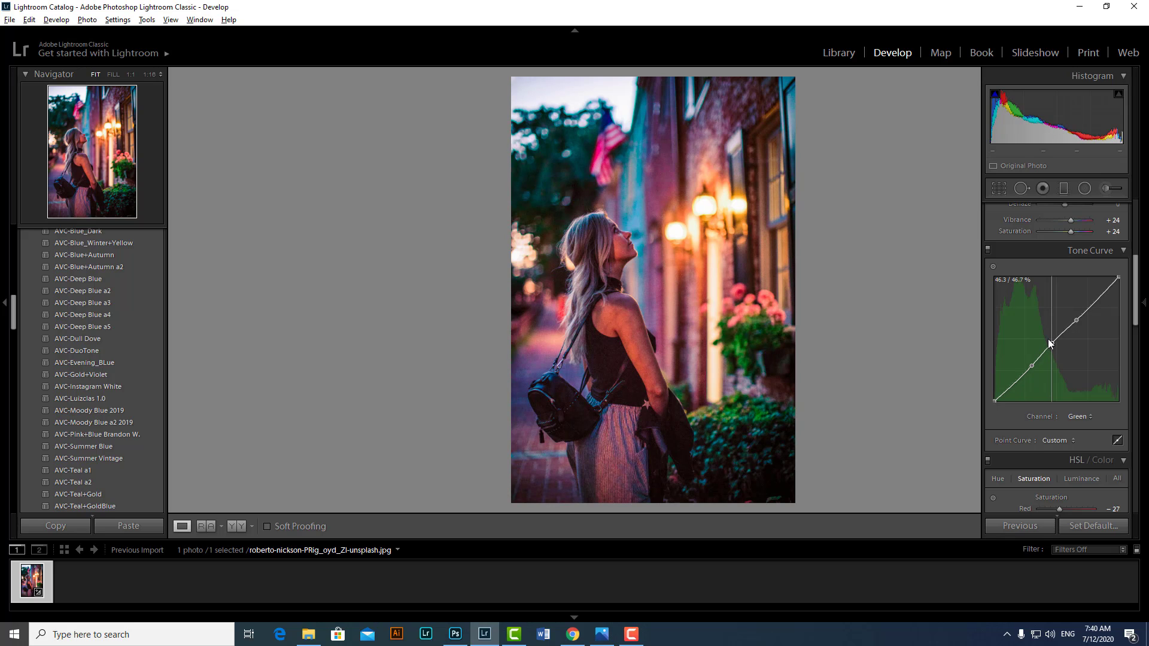
{"action": "left_click", "coordinate": [1048, 342]}
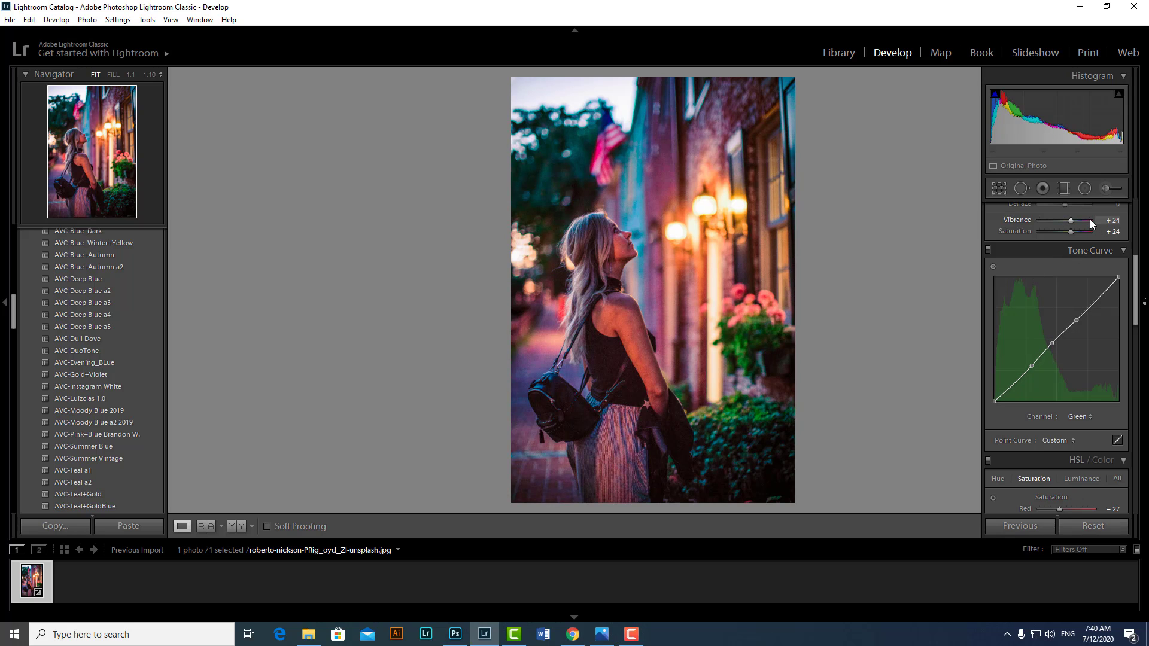
Step: Raise Vibrance to +43 and ease Highlights back to -21
{"action": "left_click_drag", "start_coordinate": [1072, 221], "coordinate": [1076, 231]}
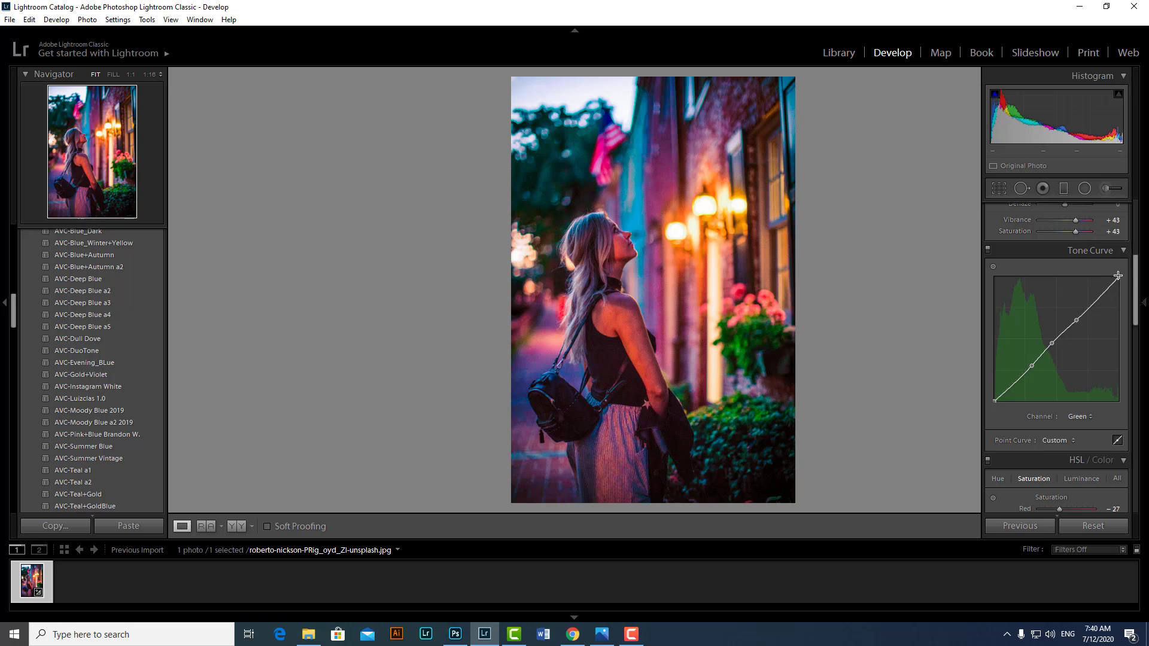
{"action": "left_click", "coordinate": [1089, 250]}
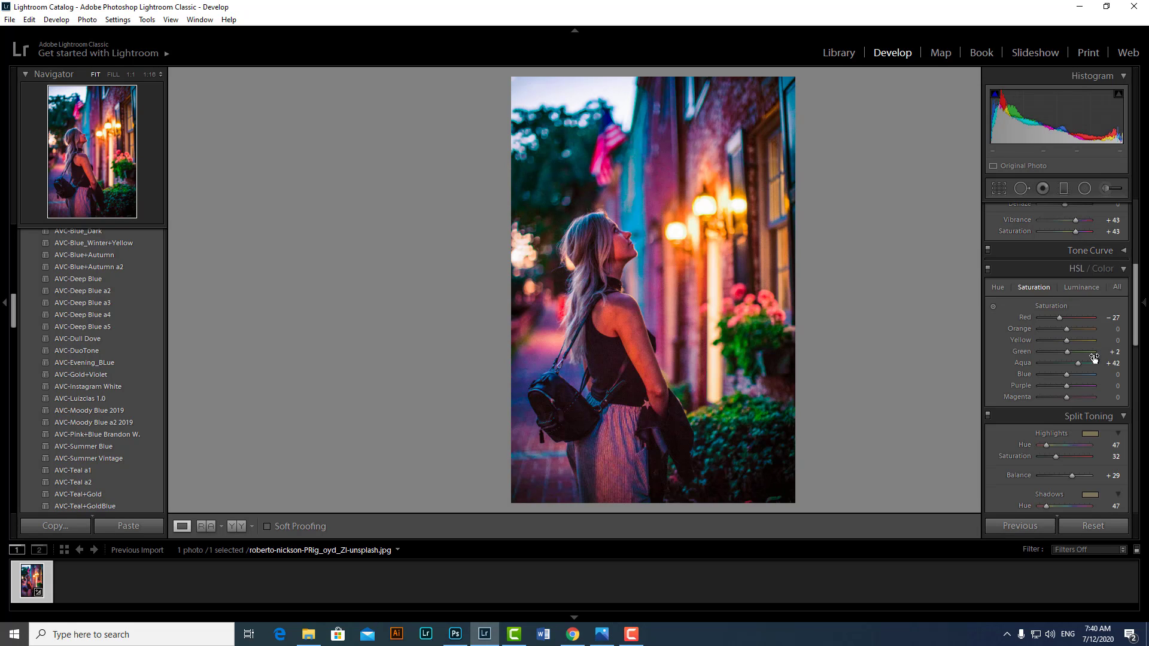
{"action": "scroll", "coordinate": [1094, 359], "scroll_direction": "up", "scroll_amount": 2}
{"action": "scroll", "coordinate": [1092, 335], "scroll_direction": "up", "scroll_amount": 2}
{"action": "scroll", "coordinate": [1093, 326], "scroll_direction": "up", "scroll_amount": 2}
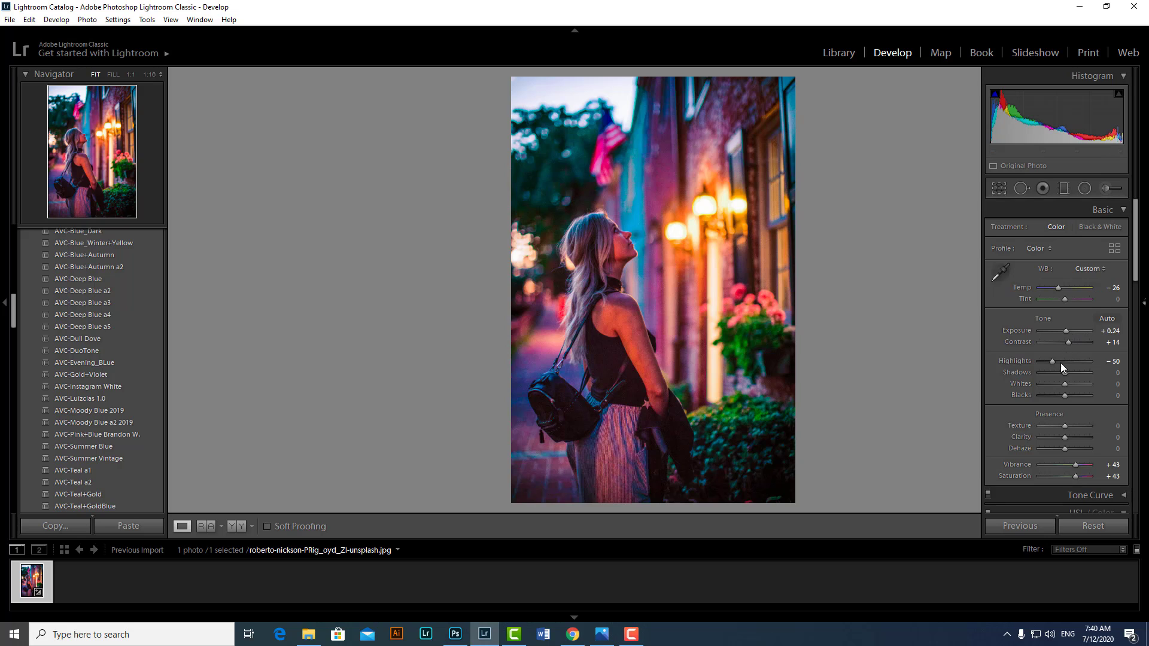
{"action": "left_click_drag", "start_coordinate": [1053, 361], "coordinate": [1069, 321]}
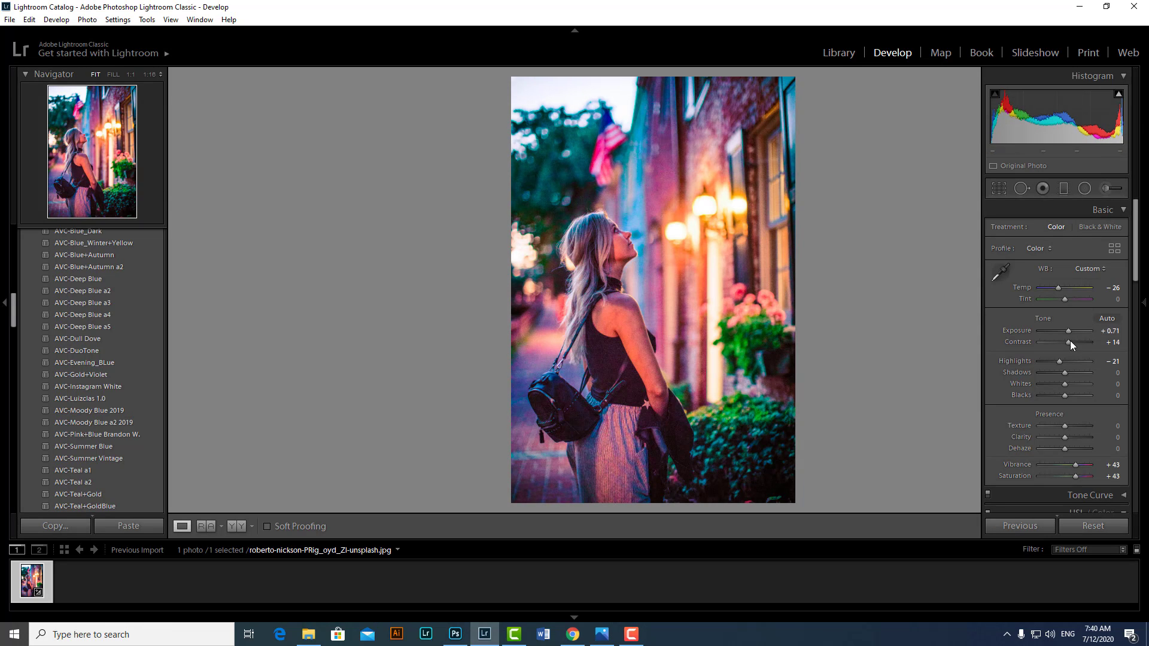
Step: Set Dehaze to +12 and pull HSL Blue saturation down to -4
{"action": "left_click_drag", "start_coordinate": [1135, 272], "coordinate": [1136, 313]}
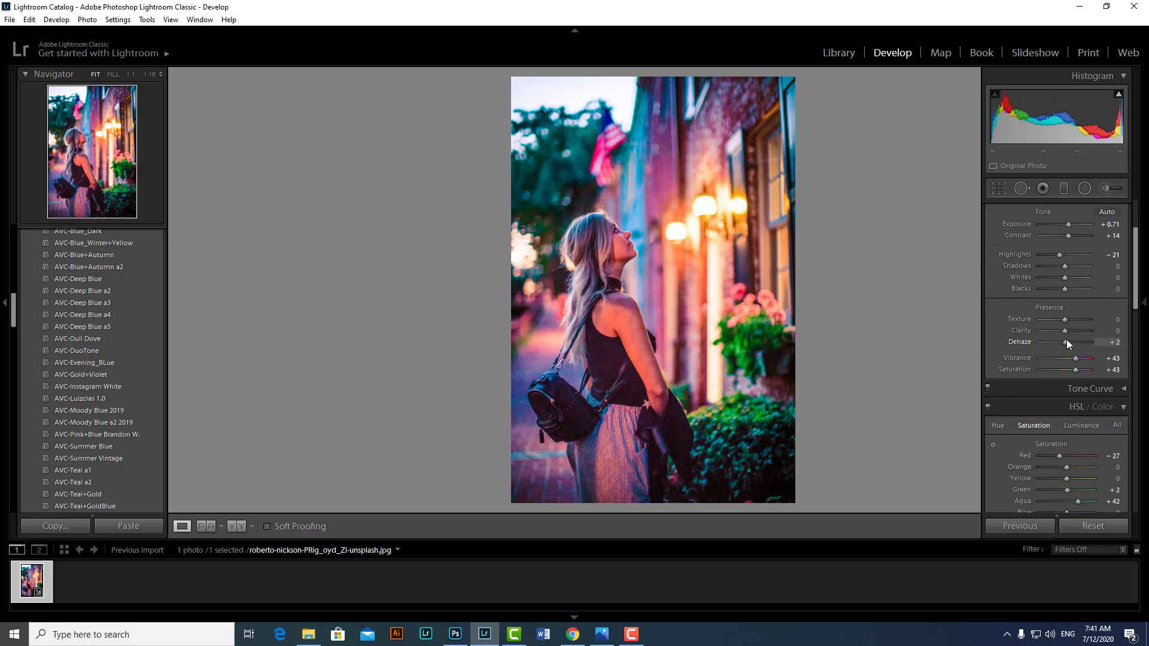
{"action": "left_click_drag", "start_coordinate": [1066, 341], "coordinate": [1071, 338]}
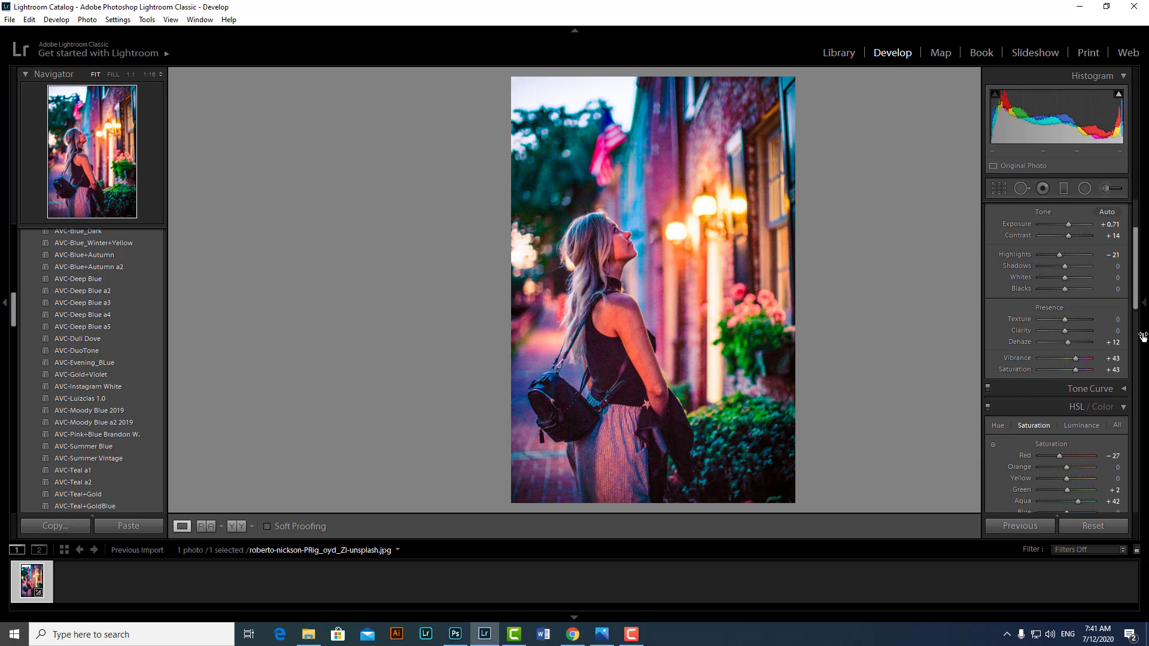
{"action": "left_click_drag", "start_coordinate": [1135, 287], "coordinate": [1136, 308]}
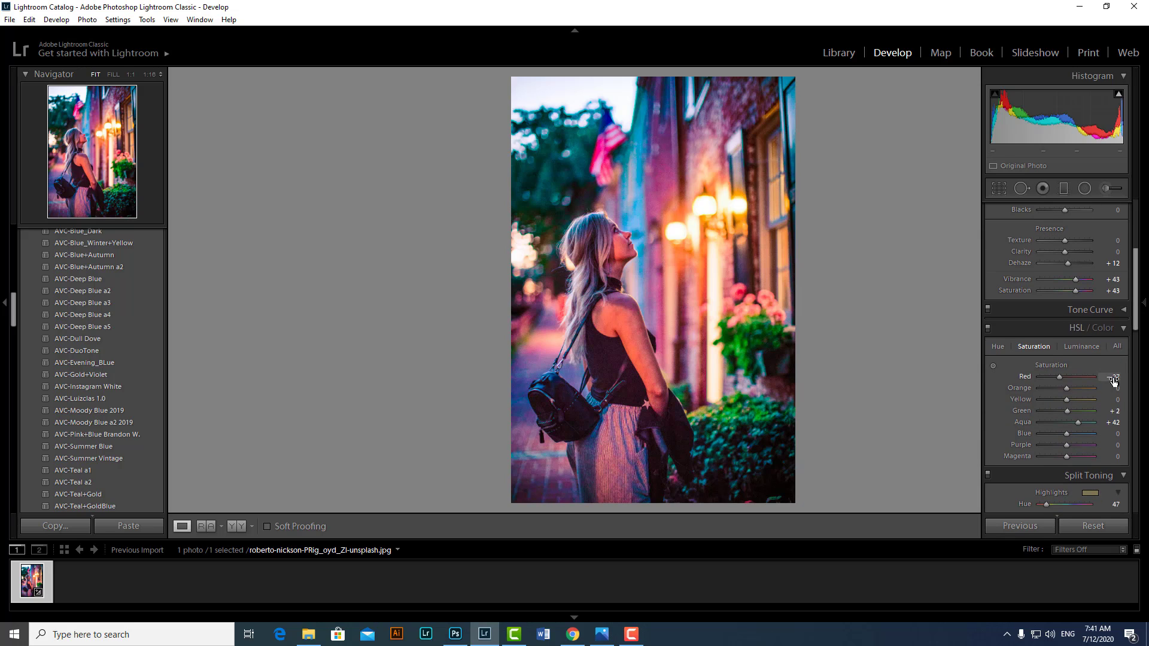
{"action": "left_click_drag", "start_coordinate": [1067, 433], "coordinate": [1068, 432]}
{"action": "left_click_drag", "start_coordinate": [1064, 433], "coordinate": [1080, 420]}
Step: Darken the edges with a −10 post-crop vignette in the Effects panel
{"action": "scroll", "coordinate": [1132, 343], "scroll_direction": "down", "scroll_amount": 1}
{"action": "scroll", "coordinate": [1133, 343], "scroll_direction": "down", "scroll_amount": 3}
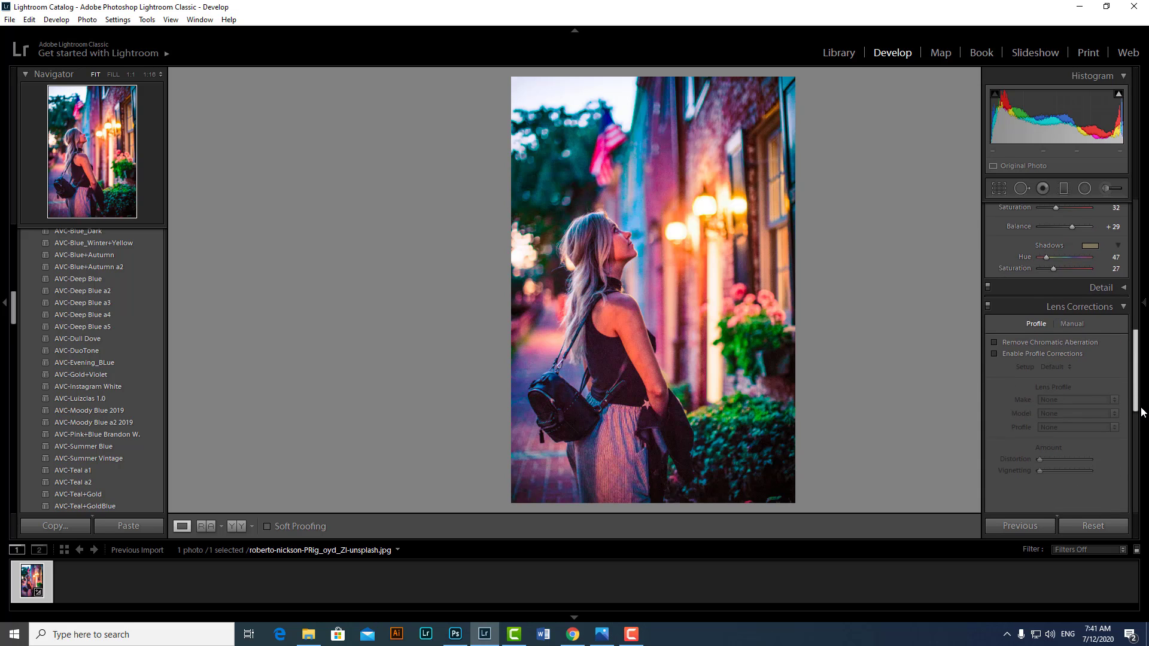
{"action": "scroll", "coordinate": [1132, 365], "scroll_direction": "down", "scroll_amount": 3}
{"action": "scroll", "coordinate": [1131, 389], "scroll_direction": "down", "scroll_amount": 3}
{"action": "scroll", "coordinate": [1130, 413], "scroll_direction": "down", "scroll_amount": 2}
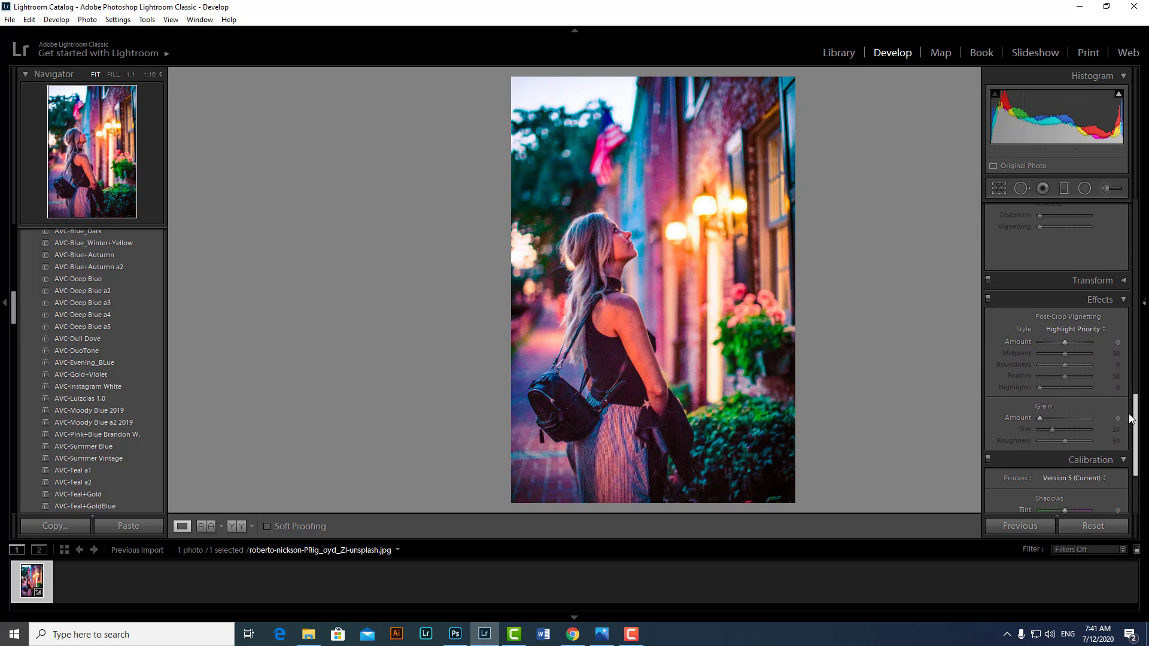
{"action": "left_click", "coordinate": [1117, 301]}
{"action": "left_click", "coordinate": [1116, 302]}
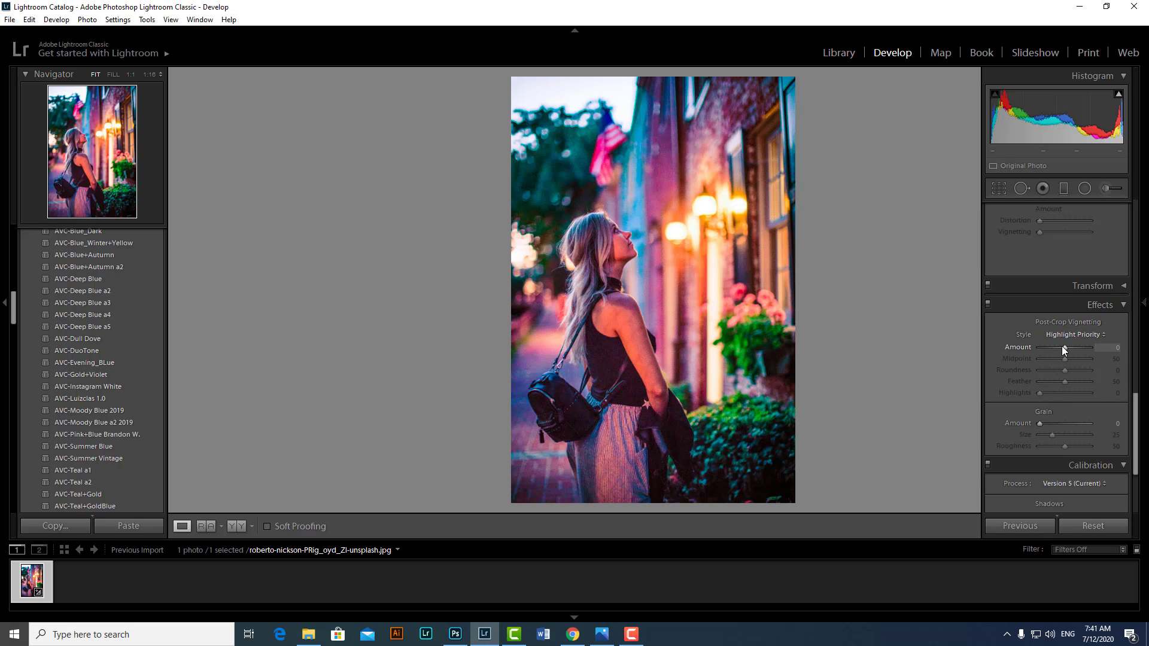
{"action": "left_click_drag", "start_coordinate": [1063, 347], "coordinate": [1061, 343]}
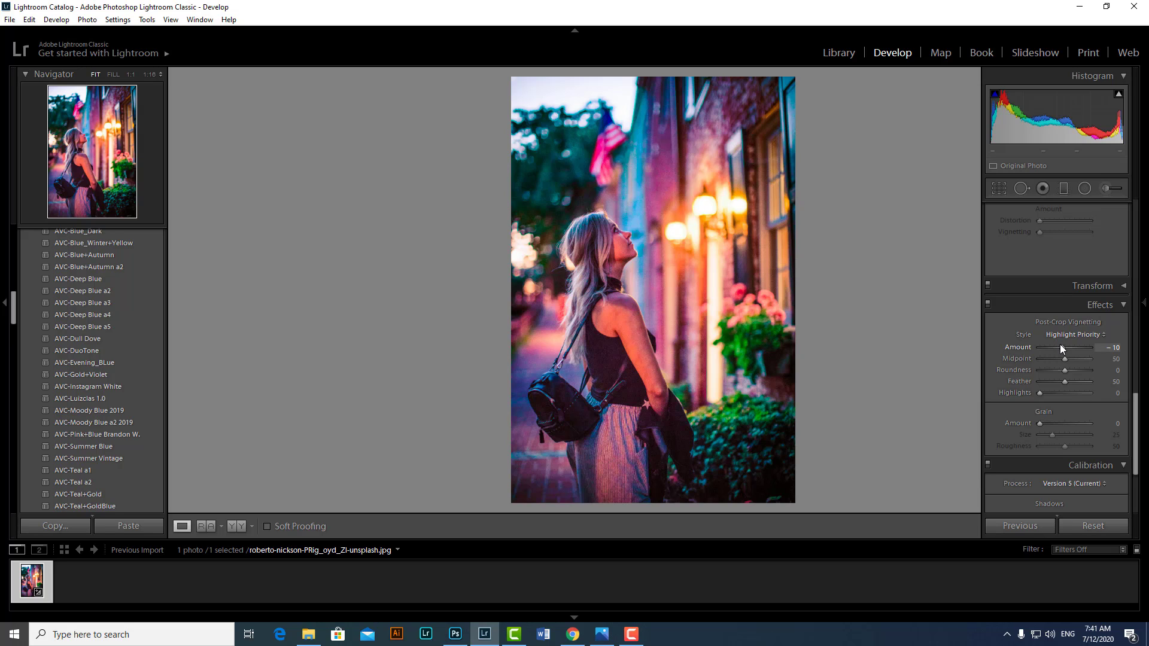
Step: Draw a radial filter ellipse around the woman, repositioning and widening it to fit
{"action": "left_click", "coordinate": [1064, 190]}
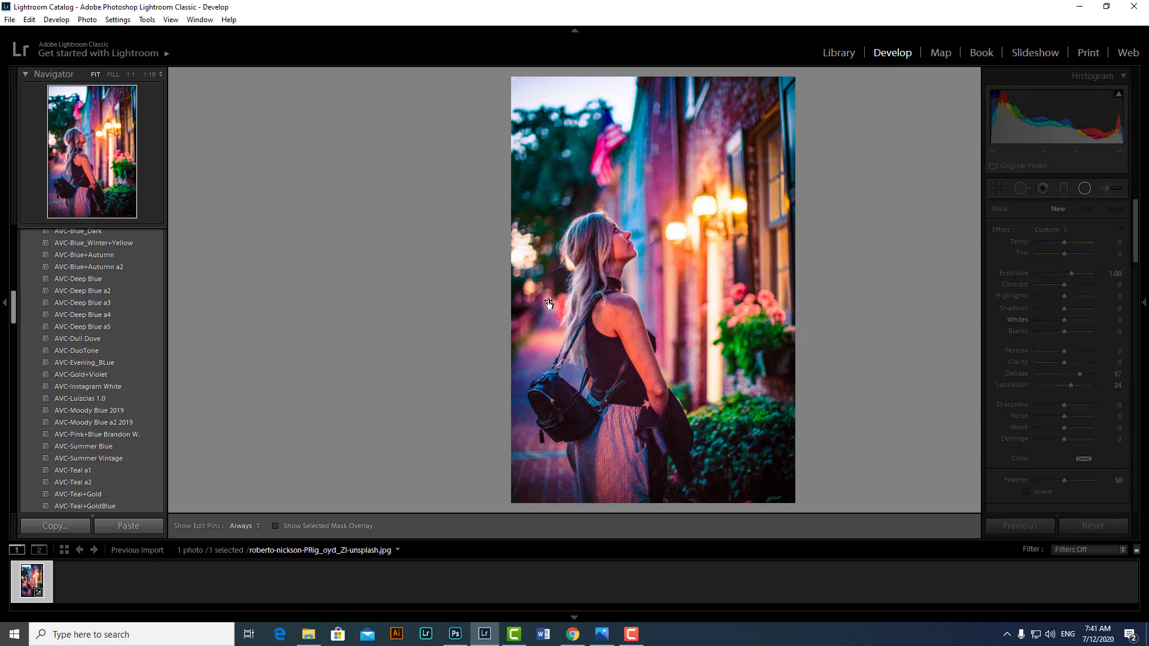
{"action": "left_click_drag", "start_coordinate": [646, 254], "coordinate": [778, 472]}
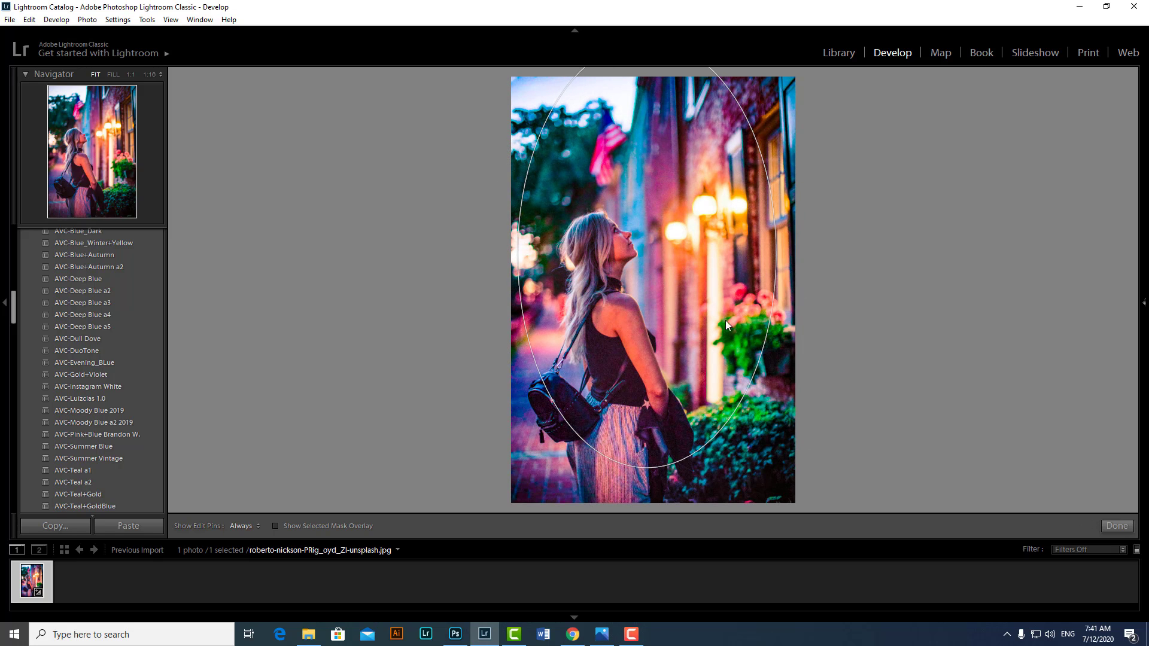
{"action": "left_click_drag", "start_coordinate": [674, 259], "coordinate": [684, 277]}
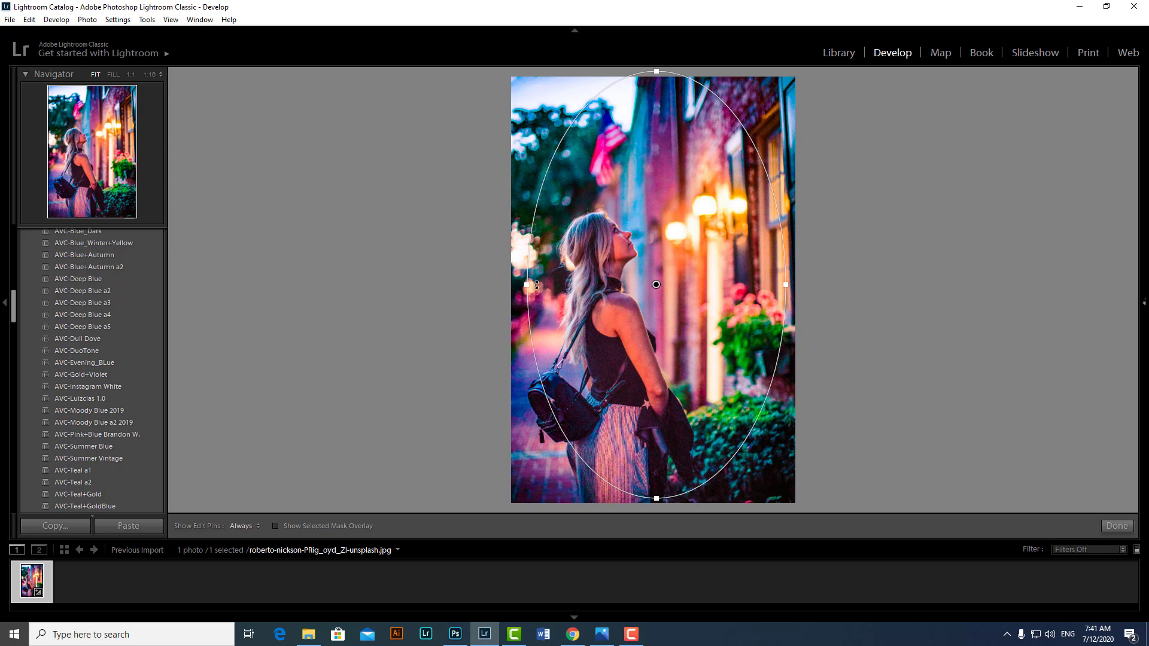
{"action": "left_click_drag", "start_coordinate": [528, 286], "coordinate": [519, 286]}
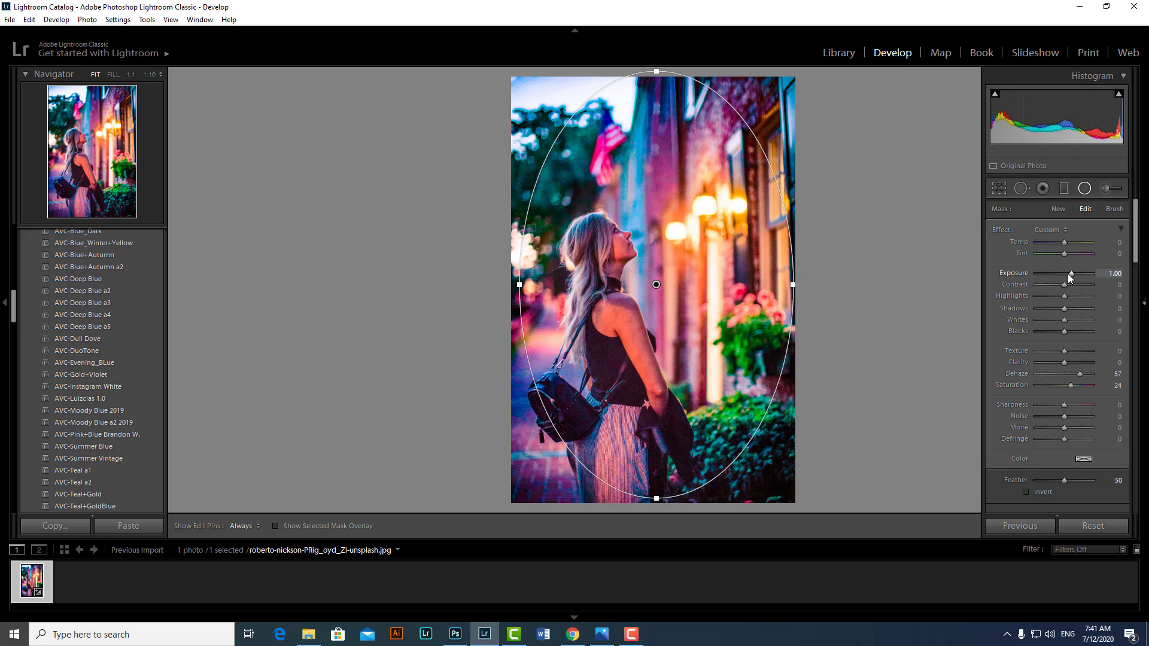
Step: Set the spotlight to Exposure −0.09, Contrast 15, Highlights −54, Blacks −13, Dehaze 22, then close it
{"action": "left_click_drag", "start_coordinate": [1068, 271], "coordinate": [1062, 274]}
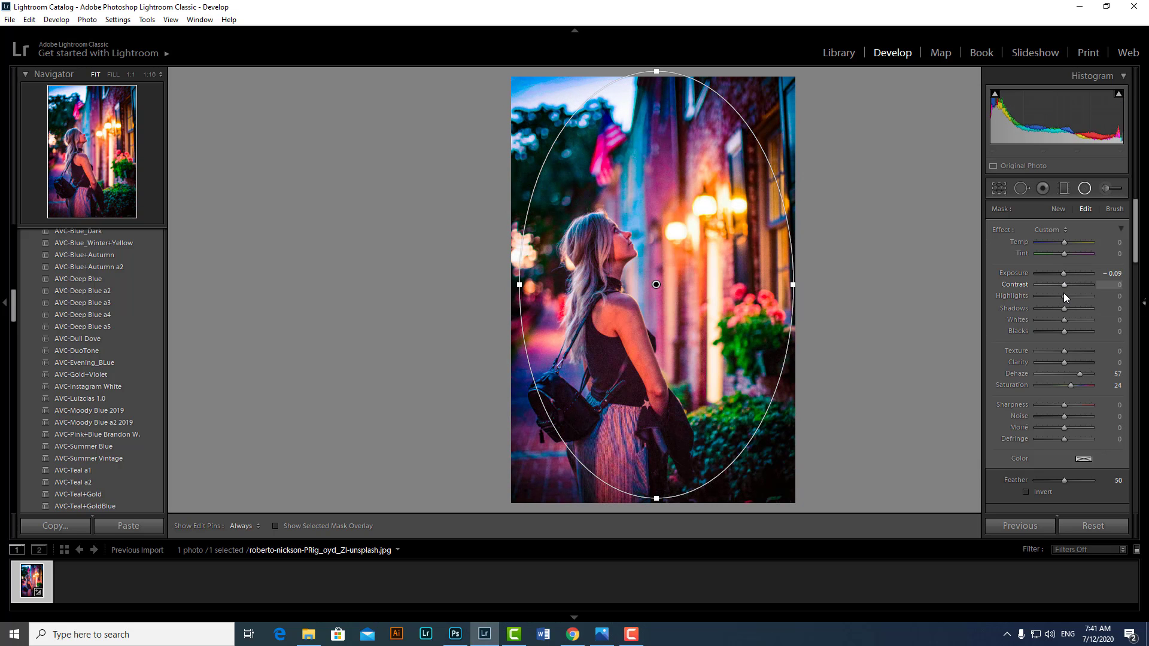
{"action": "left_click_drag", "start_coordinate": [1063, 297], "coordinate": [1051, 293]}
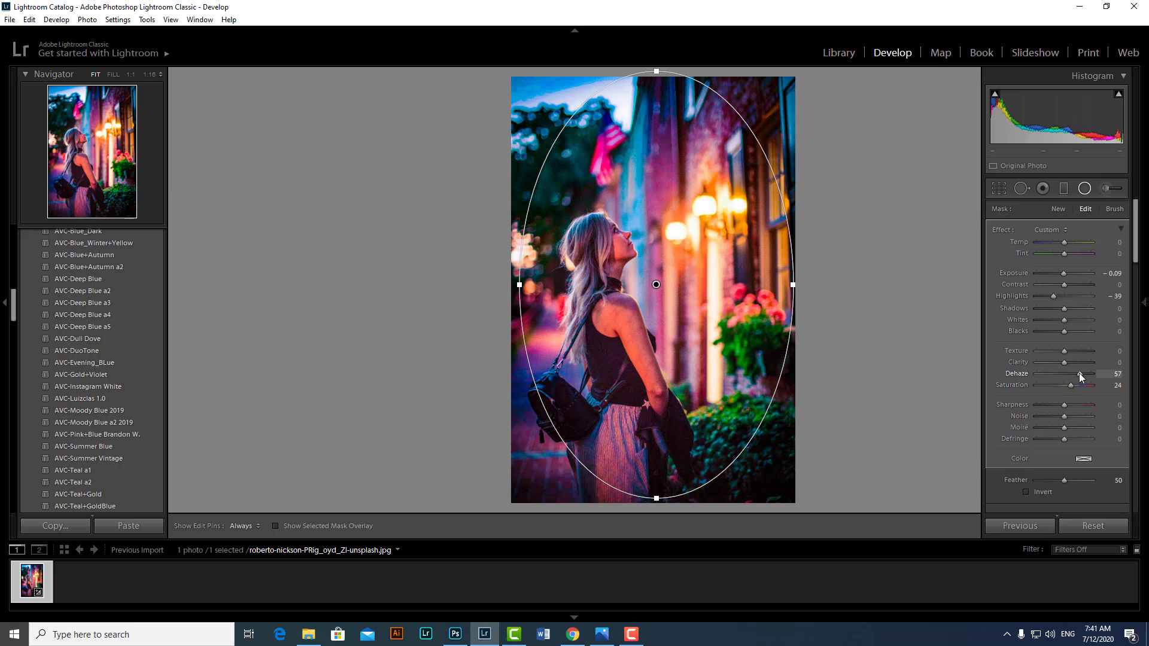
{"action": "left_click_drag", "start_coordinate": [1079, 373], "coordinate": [1070, 373]}
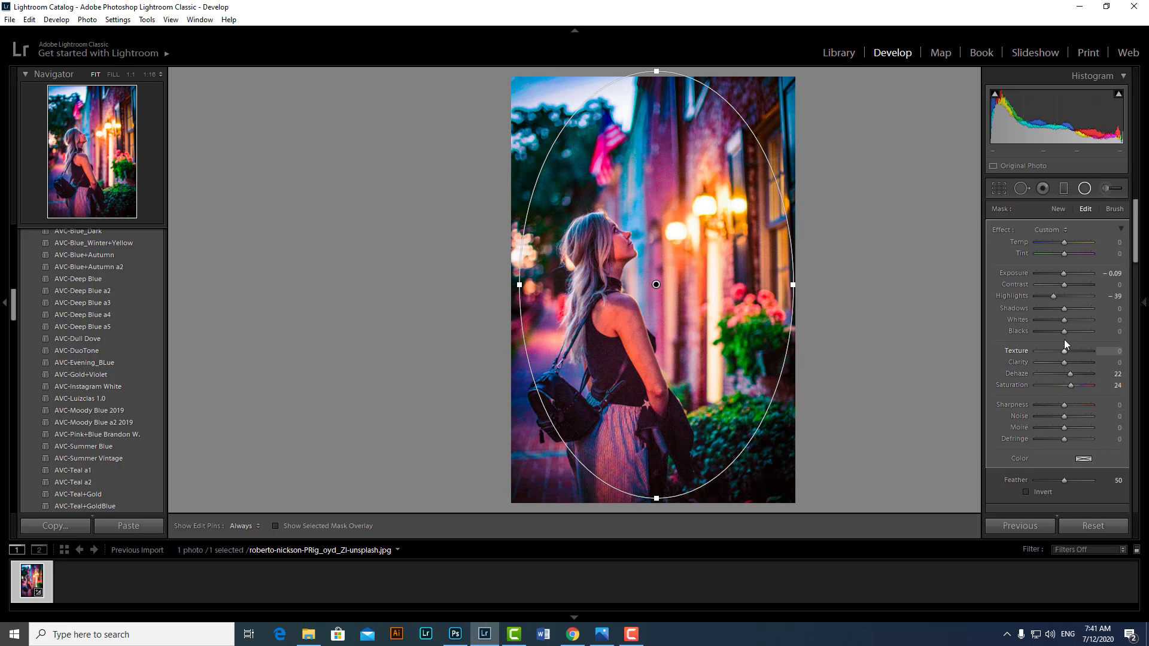
{"action": "left_click_drag", "start_coordinate": [1064, 330], "coordinate": [1061, 329]}
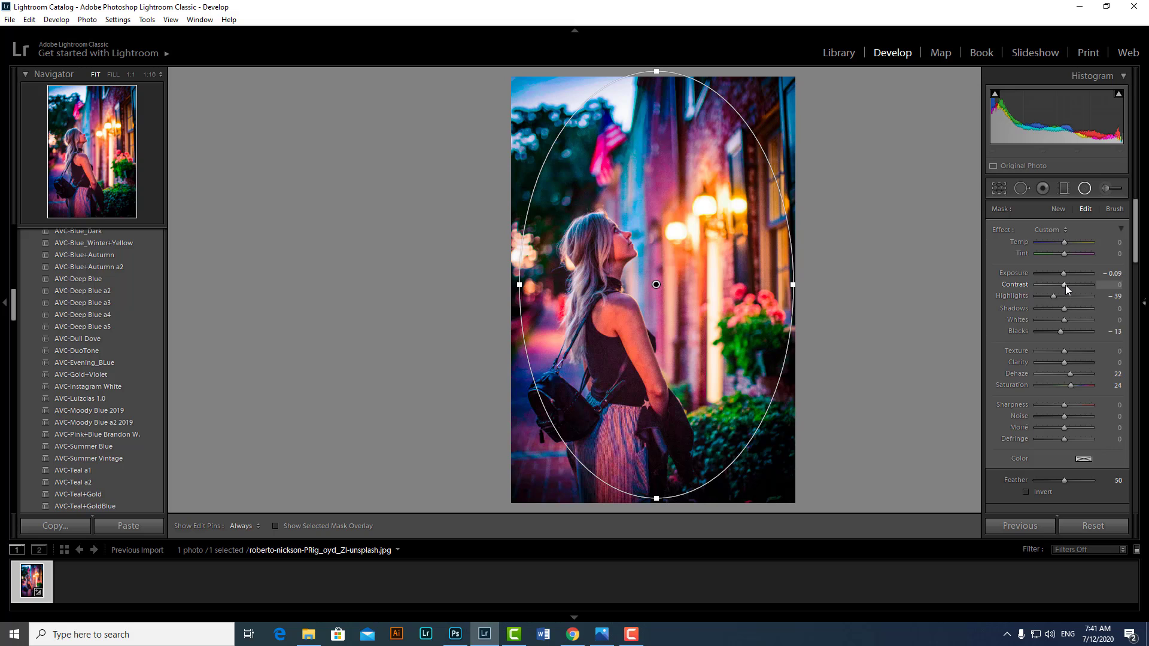
{"action": "mouse_move", "coordinate": [1065, 285]}
{"action": "left_mouse_down"}
{"action": "mouse_move", "coordinate": [1055, 308]}
{"action": "mouse_move", "coordinate": [1066, 308]}
{"action": "mouse_move", "coordinate": [1049, 296]}
{"action": "left_mouse_up"}
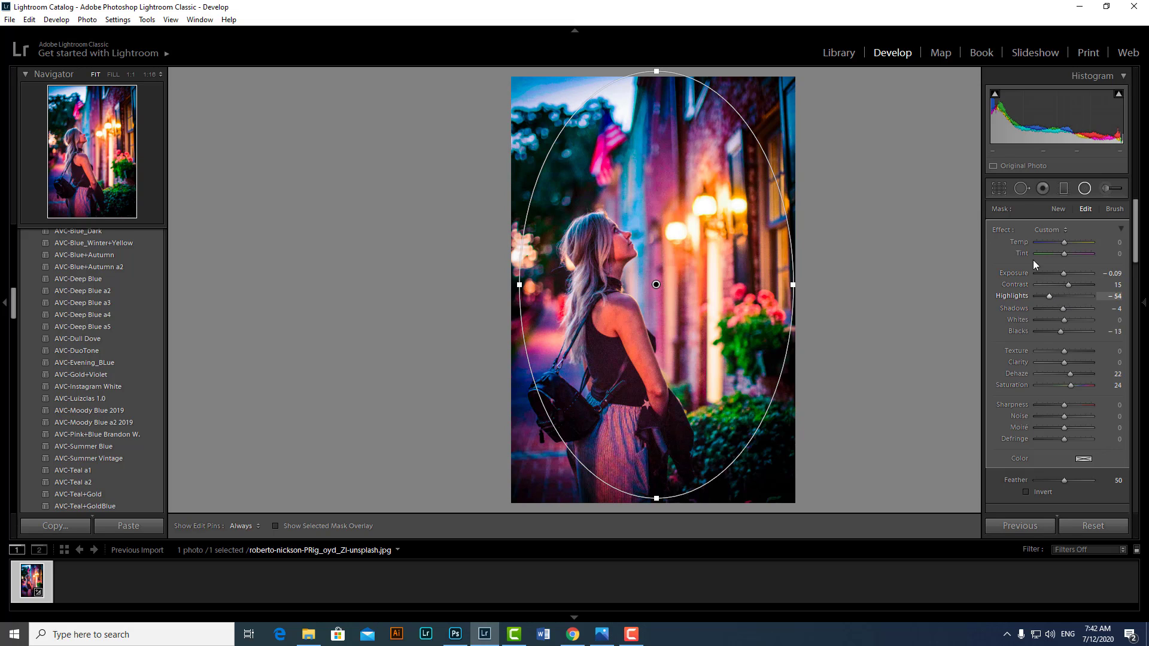
{"action": "left_click", "coordinate": [1084, 189]}
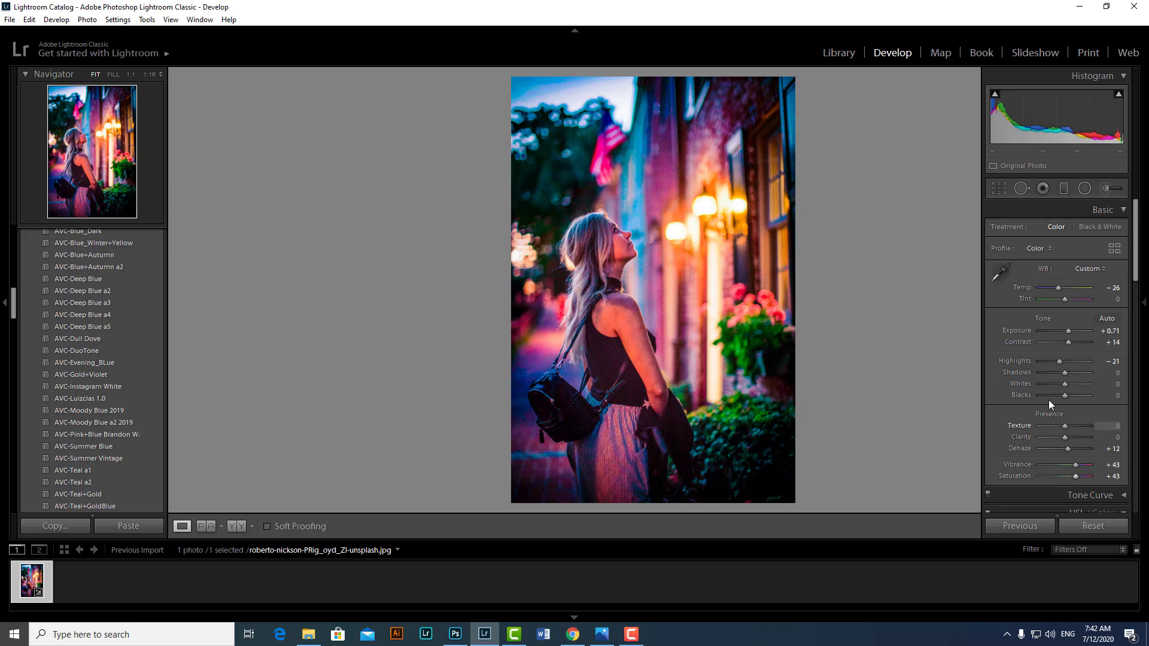
Step: Set the tone curve to RGB and nudge the upper-midtone and shadow points into an S-curve
{"action": "scroll", "coordinate": [1049, 400], "scroll_direction": "down", "scroll_amount": 3}
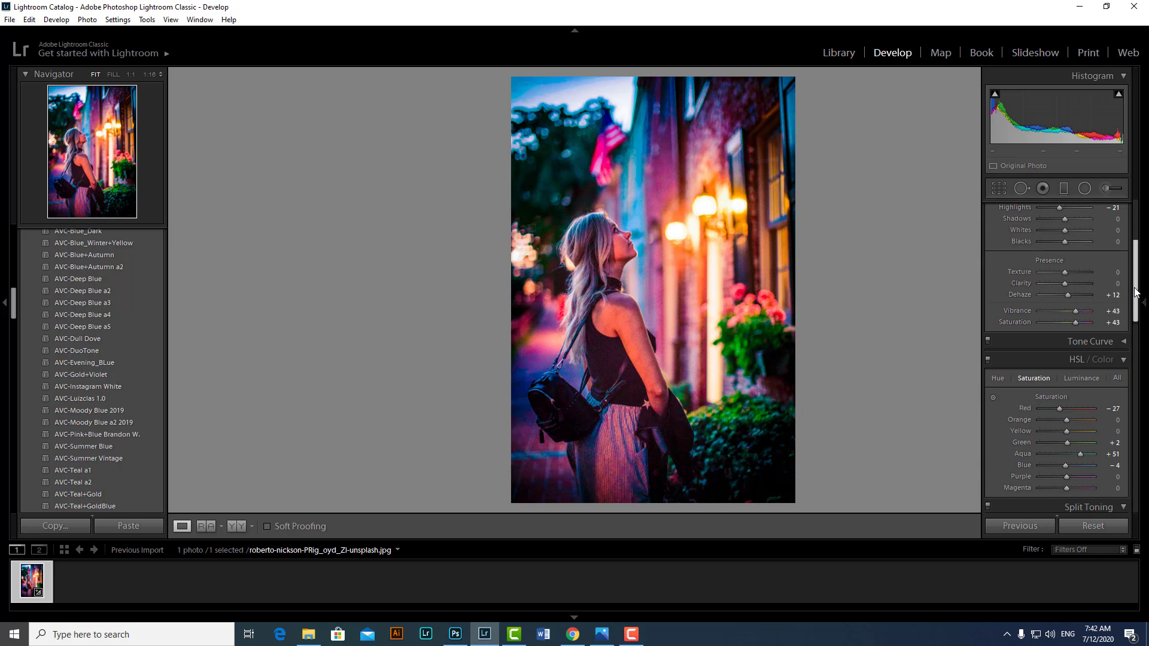
{"action": "mouse_move", "coordinate": [1140, 291]}
{"action": "left_mouse_down"}
{"action": "mouse_move", "coordinate": [1128, 383]}
{"action": "mouse_move", "coordinate": [1130, 273]}
{"action": "left_mouse_up"}
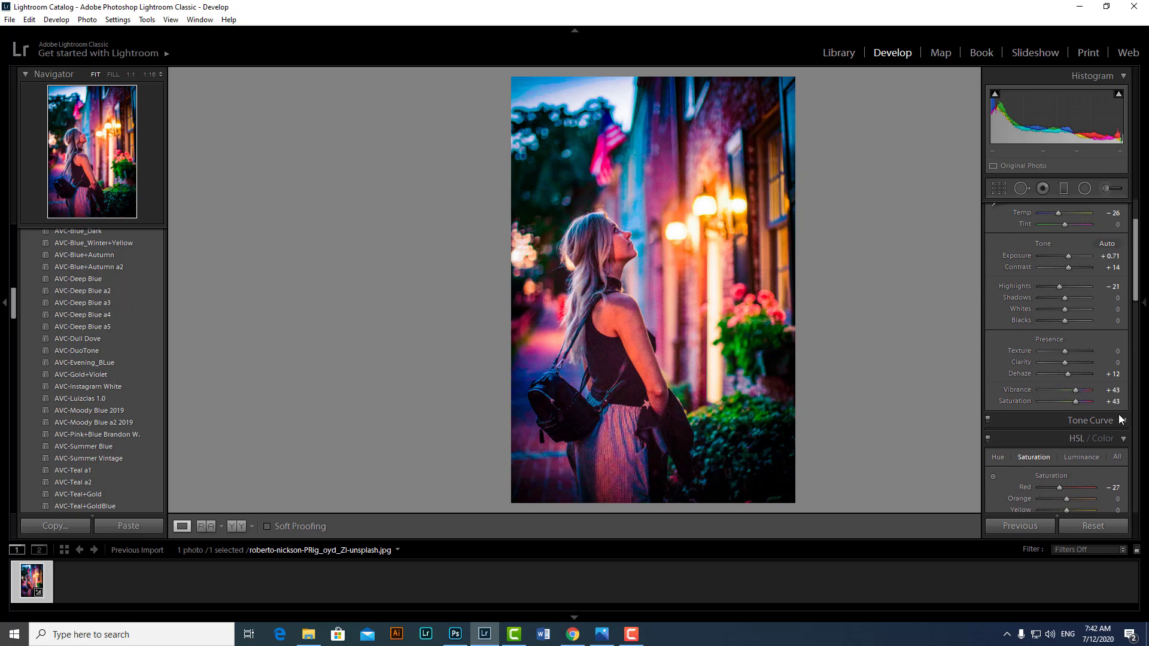
{"action": "left_click", "coordinate": [1091, 420]}
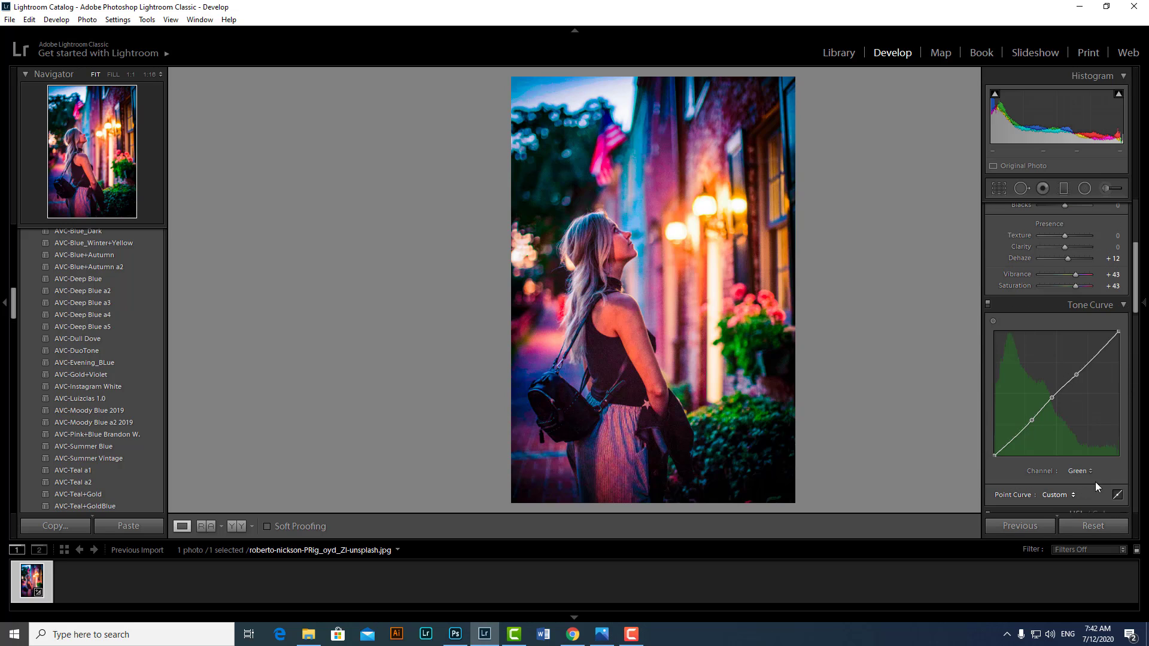
{"action": "left_click", "coordinate": [1081, 471]}
{"action": "left_click", "coordinate": [1062, 482]}
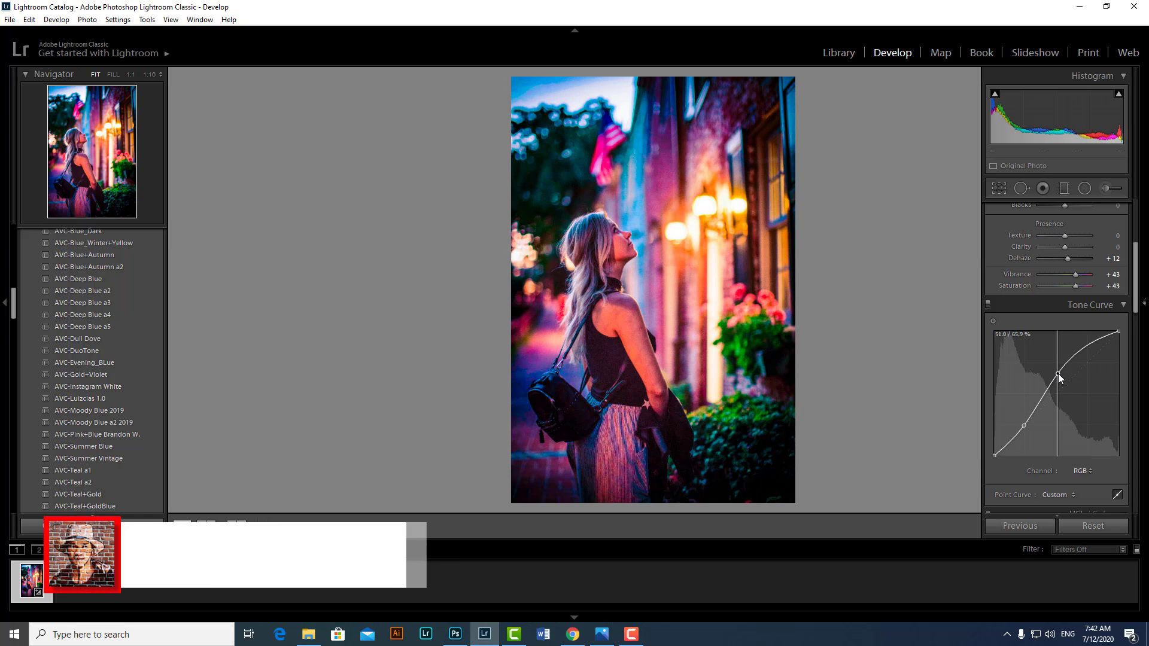
{"action": "left_click_drag", "start_coordinate": [1059, 376], "coordinate": [1061, 376]}
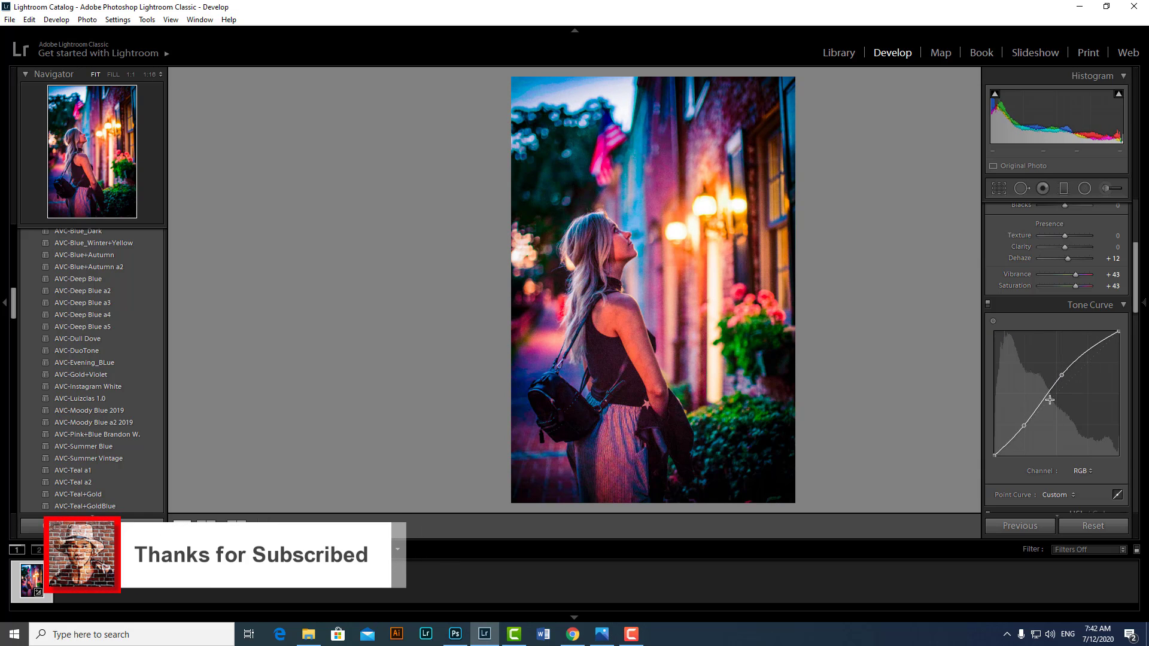
{"action": "left_click_drag", "start_coordinate": [1024, 425], "coordinate": [1025, 420]}
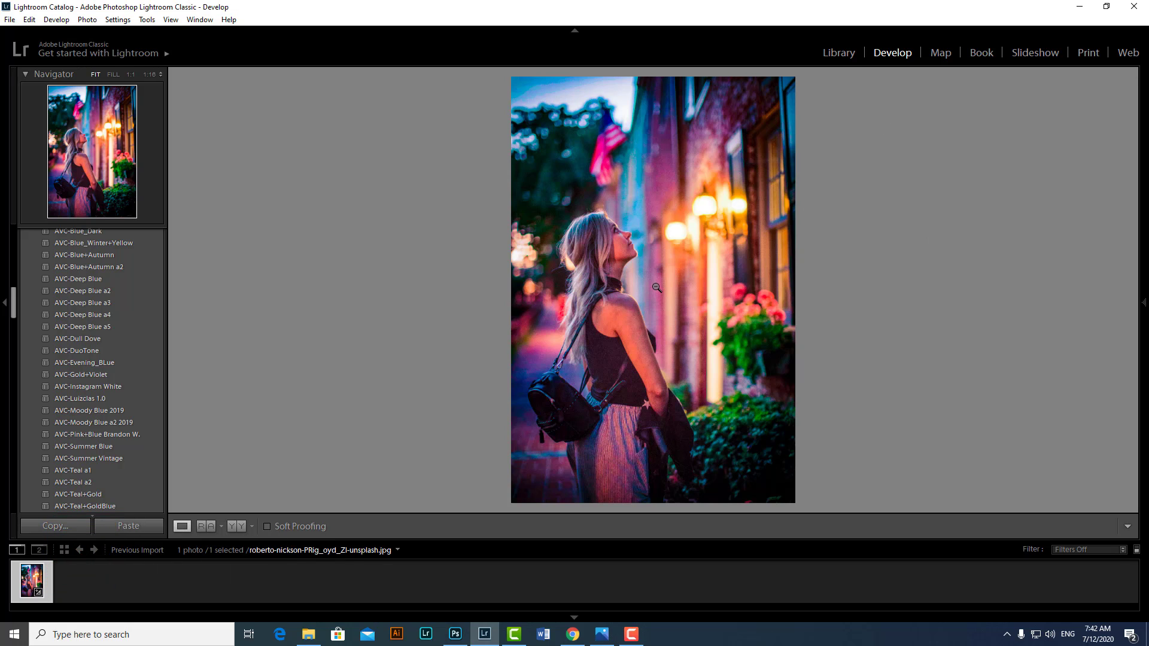
Step: Switch to the Y|Y Before/After view to compare the original and graded portrait
{"action": "left_click", "coordinate": [232, 526]}
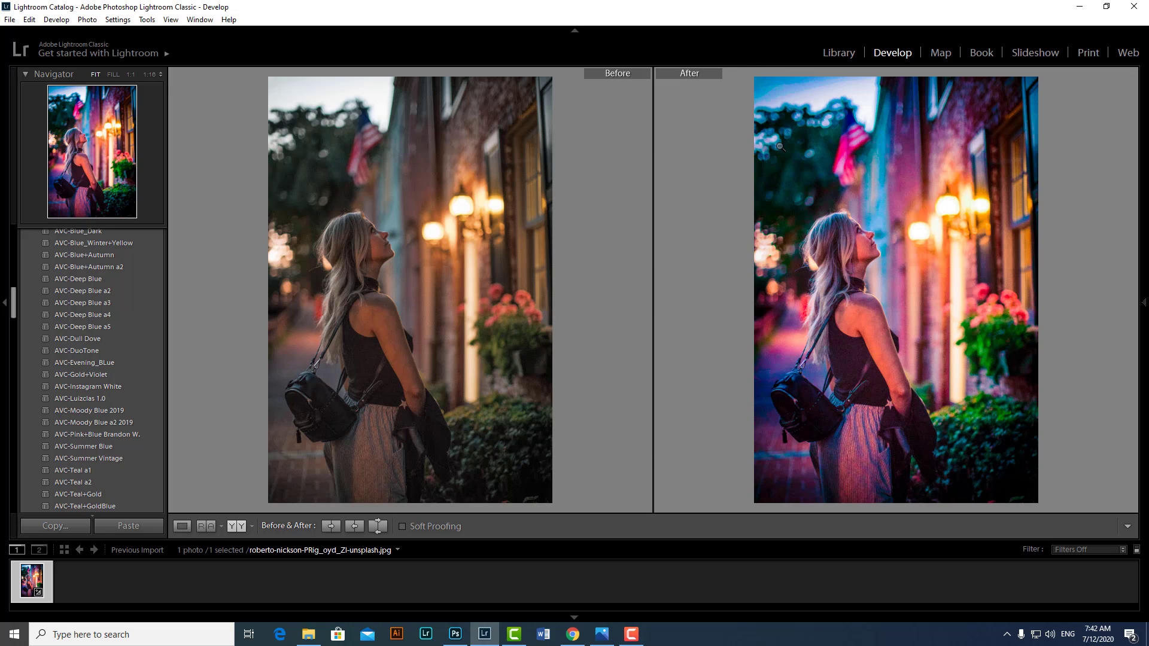
Step: Bring up the Camtasia recorder from the taskbar to stop the recording
{"action": "left_click", "coordinate": [631, 634]}
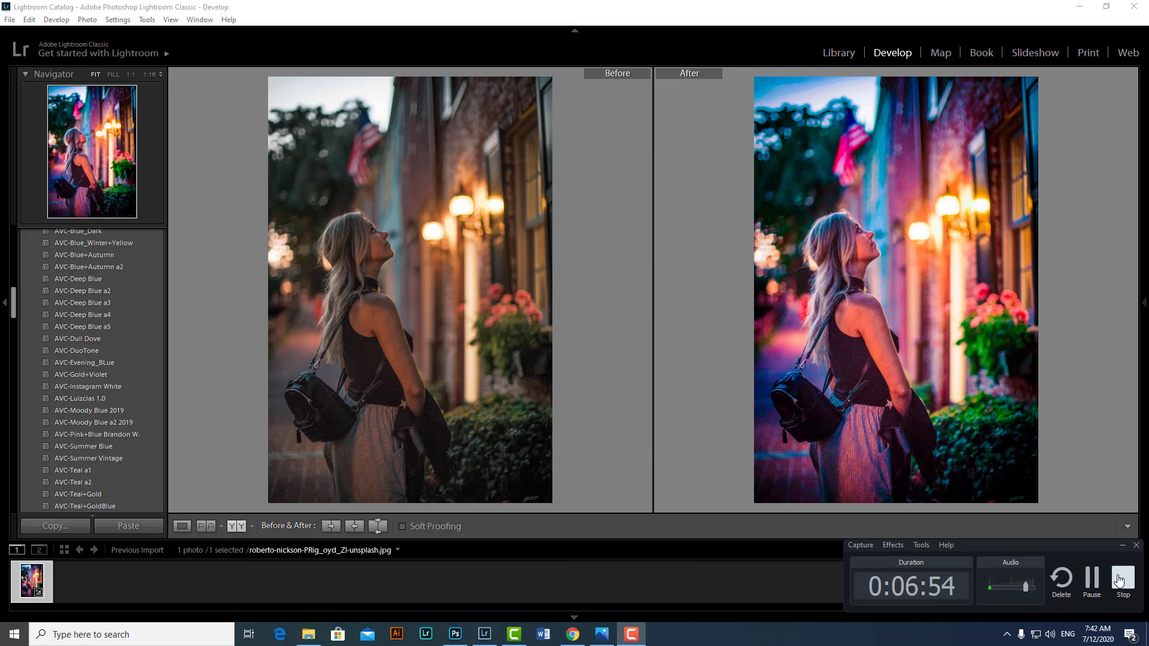